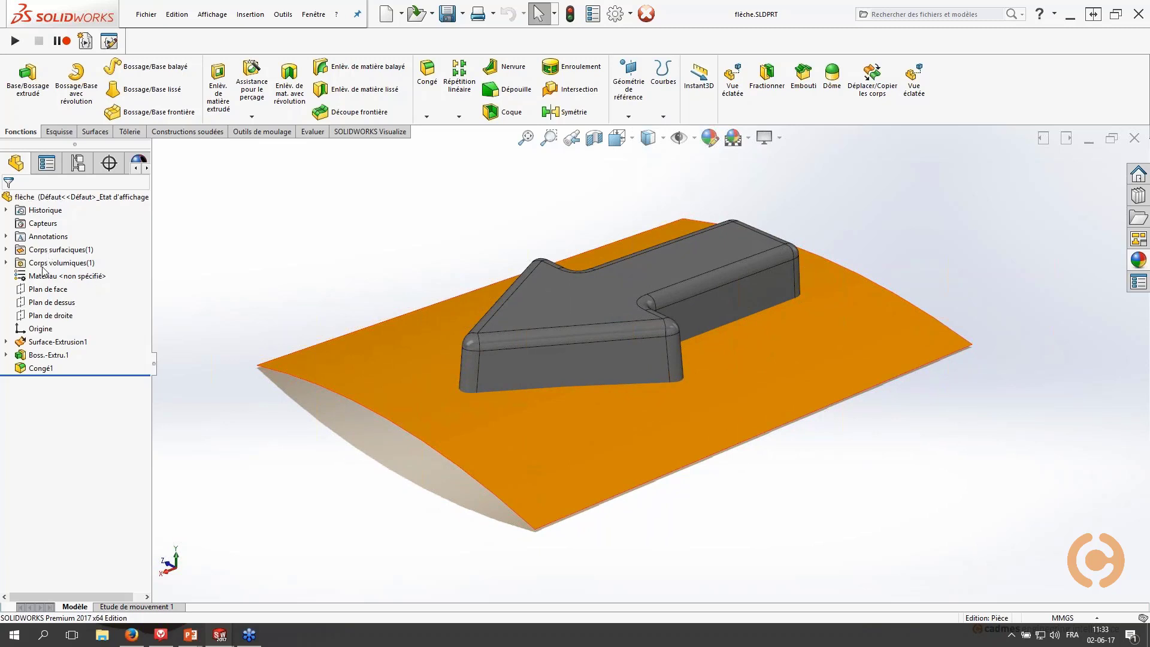
Step: Hide and show the orange surface and the arrow solid in turn to examine each body separately
middle_click_drag(412, 358, 408, 341)
key("Tab")
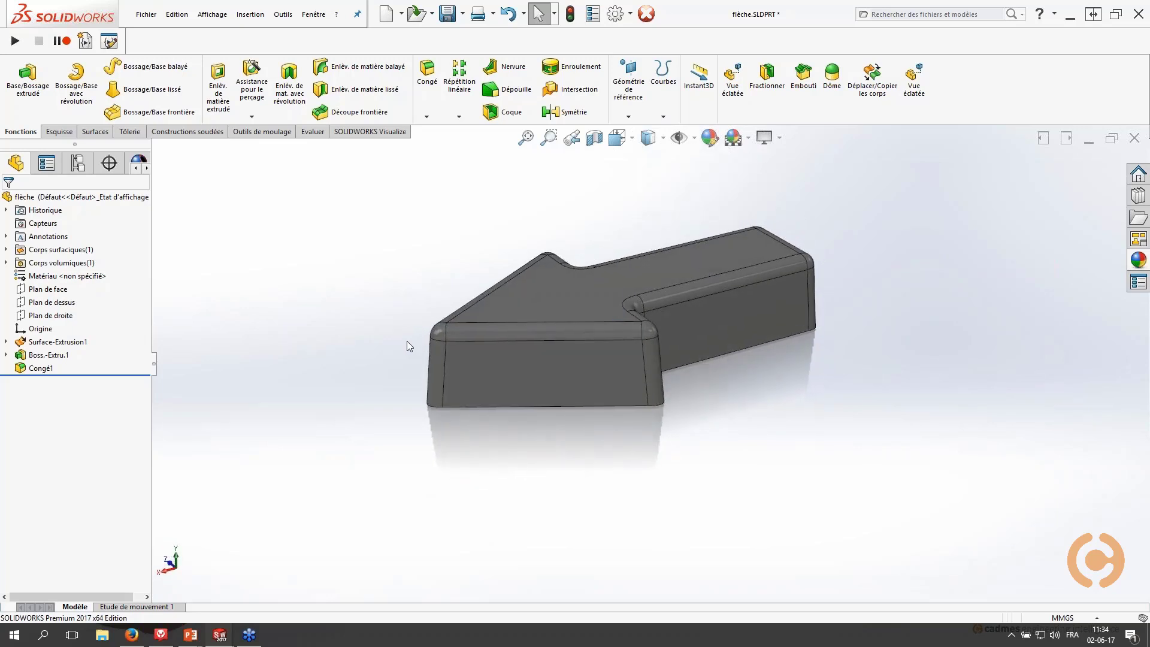
key("shift+Tab")
key("Tab")
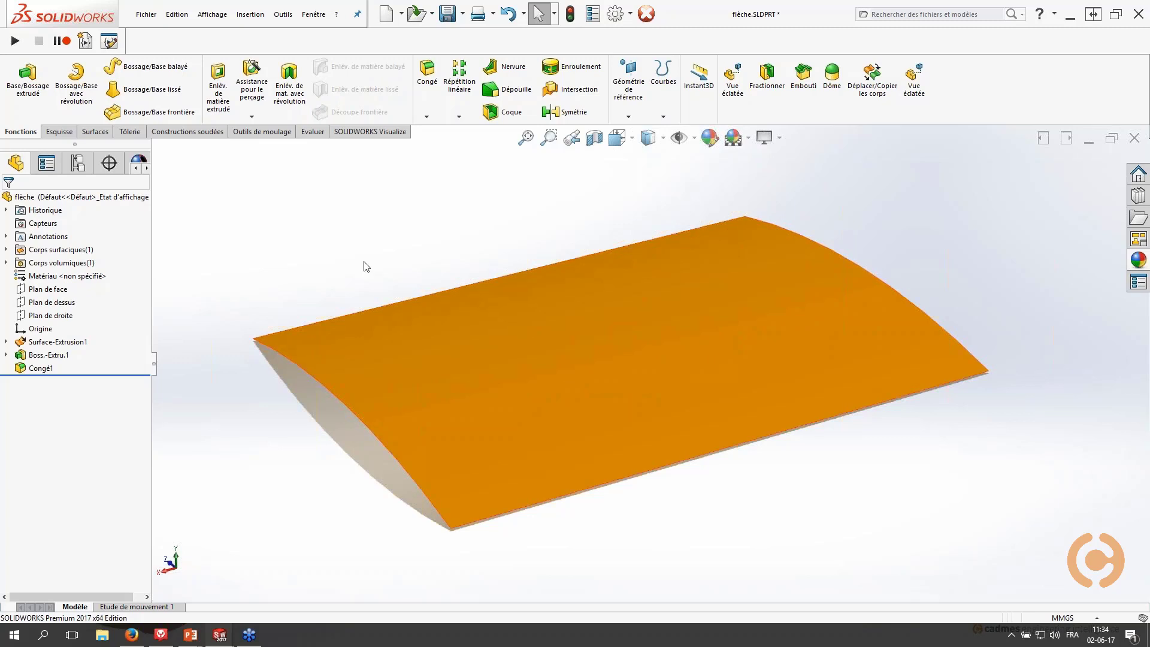
key("shift+Tab")
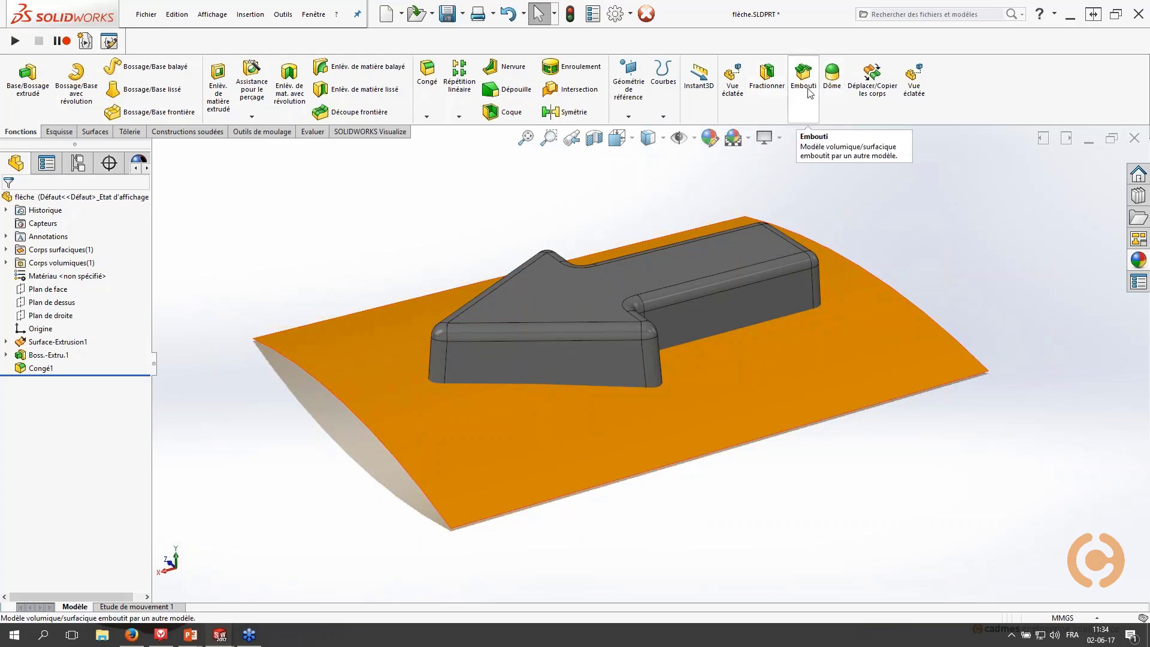
Step: Switch the search to commands, search for "em" and add the Embouti command to the Features ribbon
left_click(1023, 15)
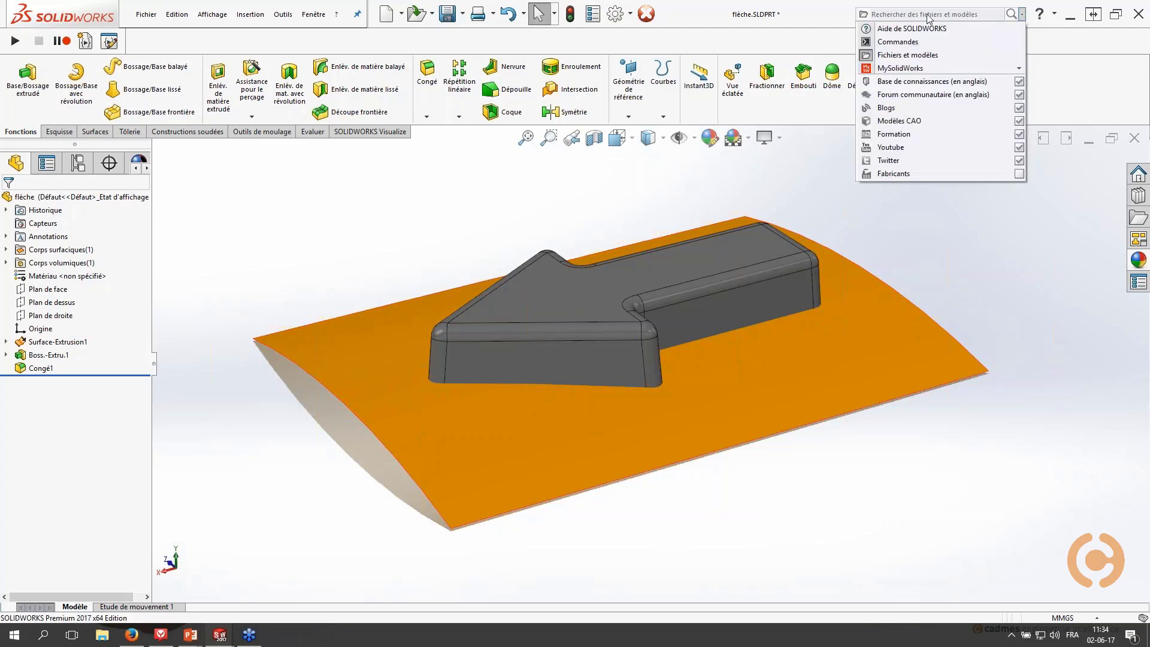
left_click(899, 42)
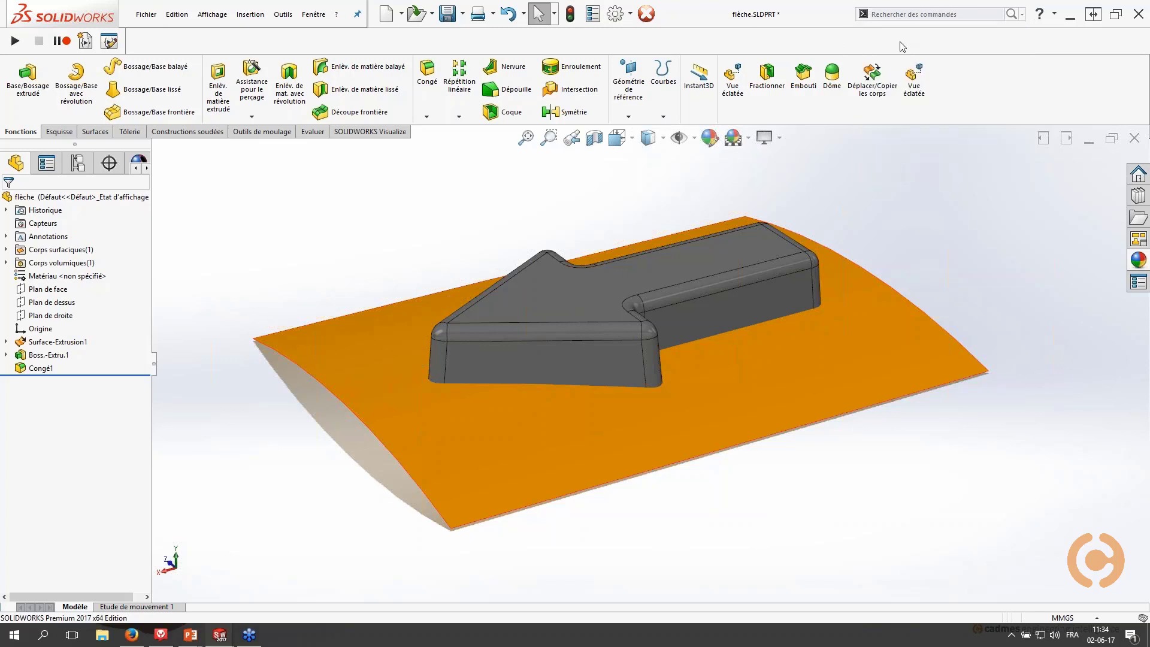
left_click(901, 14)
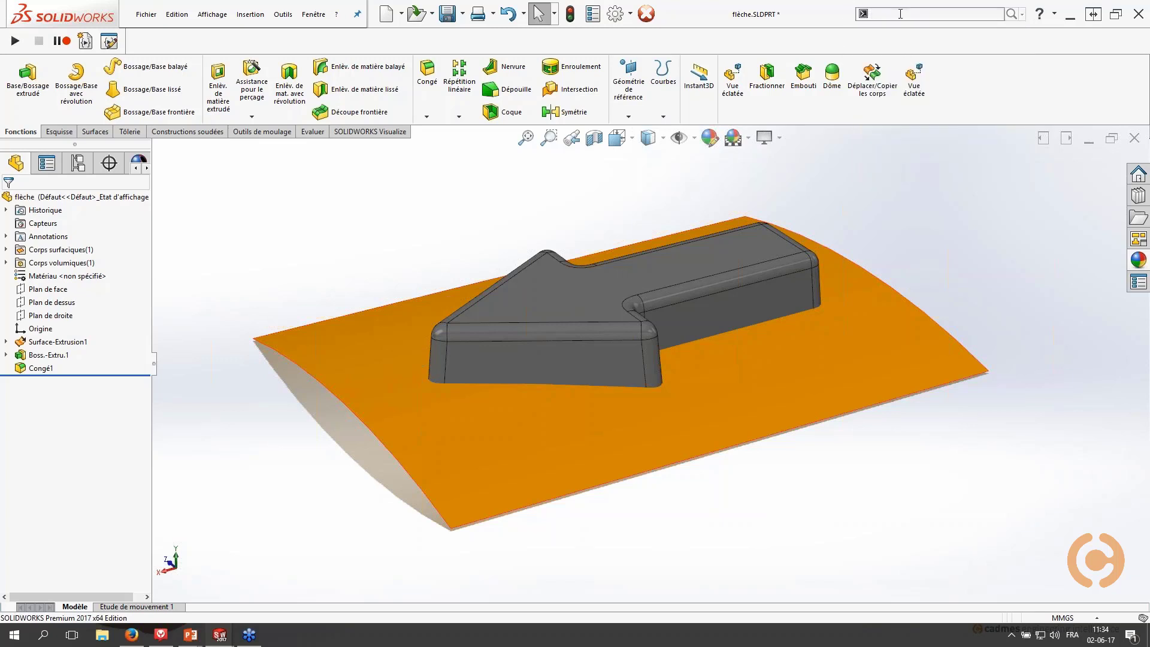
type("e")
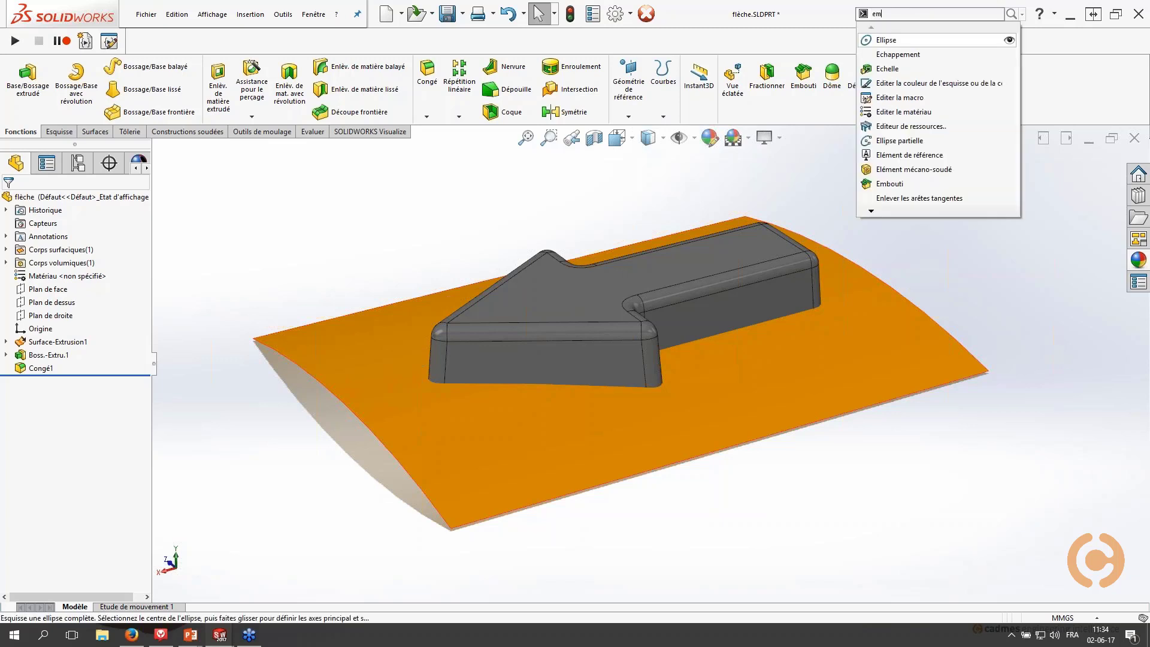
type("m")
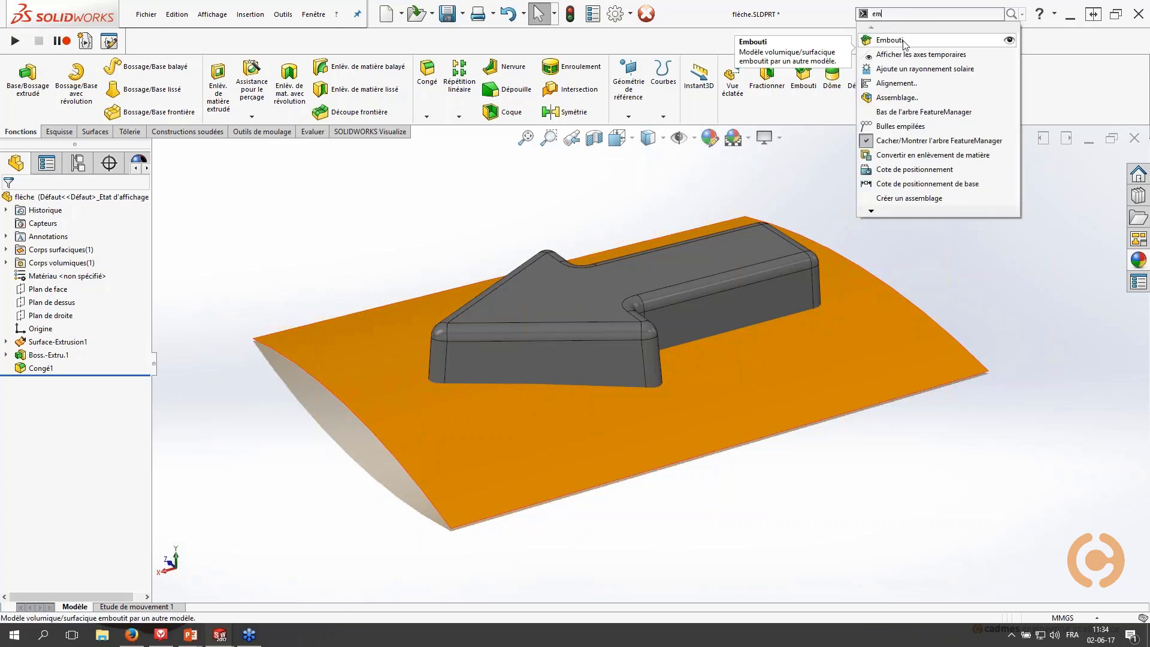
left_click_drag(904, 44, 1039, 84)
left_click(1033, 184)
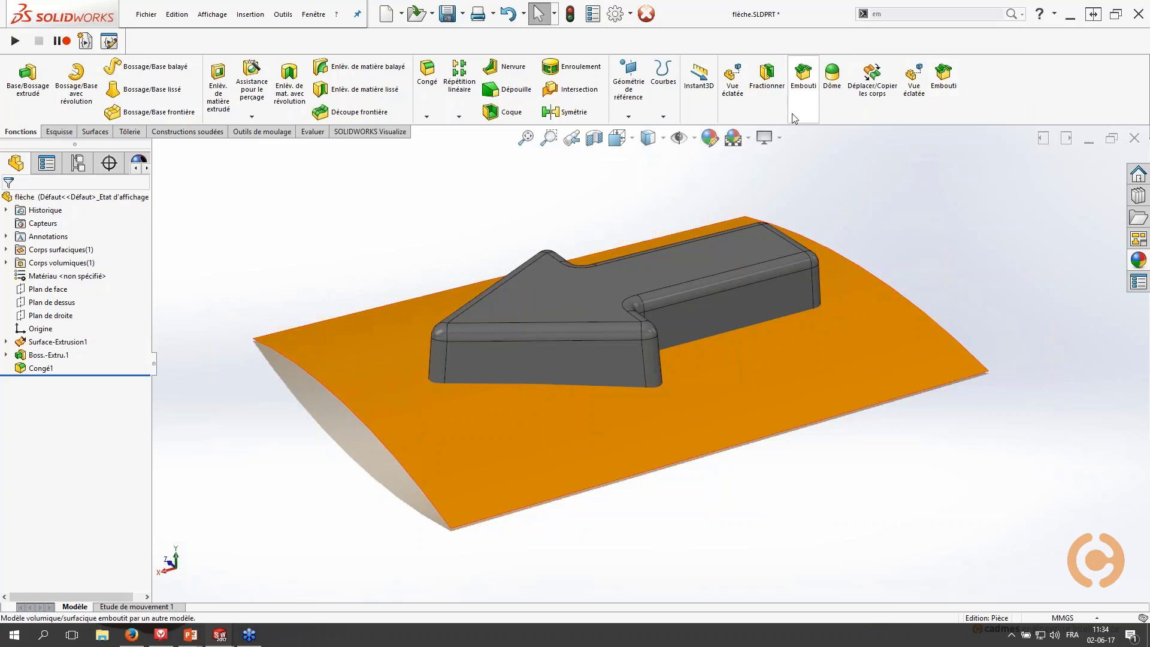
Step: Remove the duplicate Embouti command from the Features ribbon while the Personnaliser dialog is open, and close the dialog
left_click(631, 14)
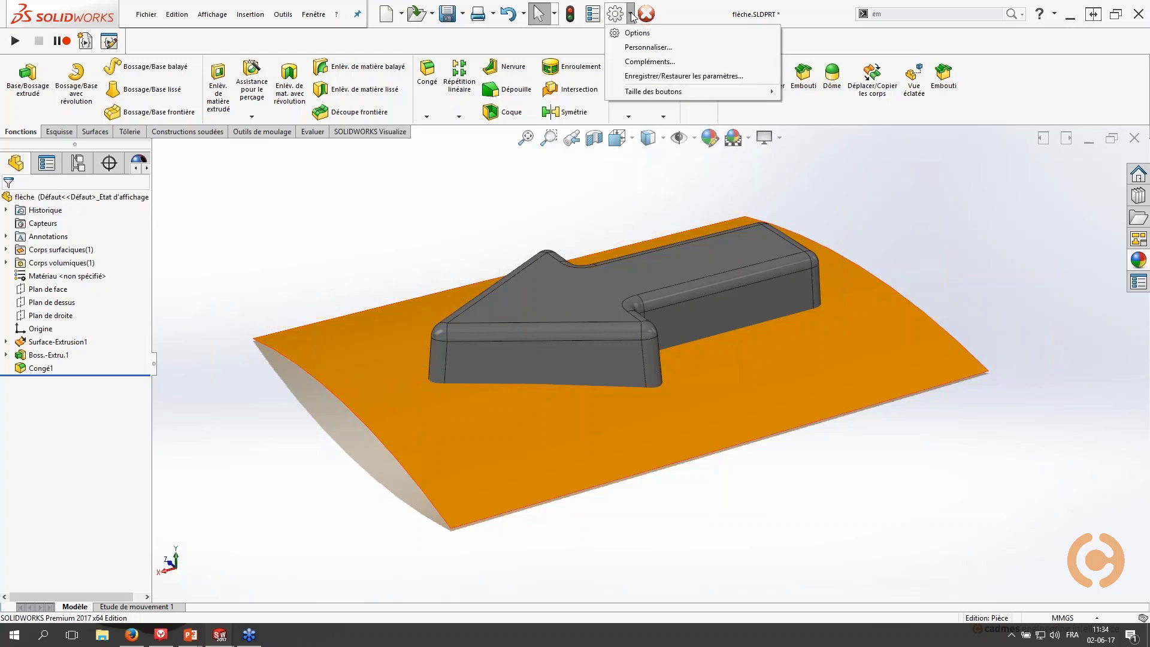
left_click(668, 47)
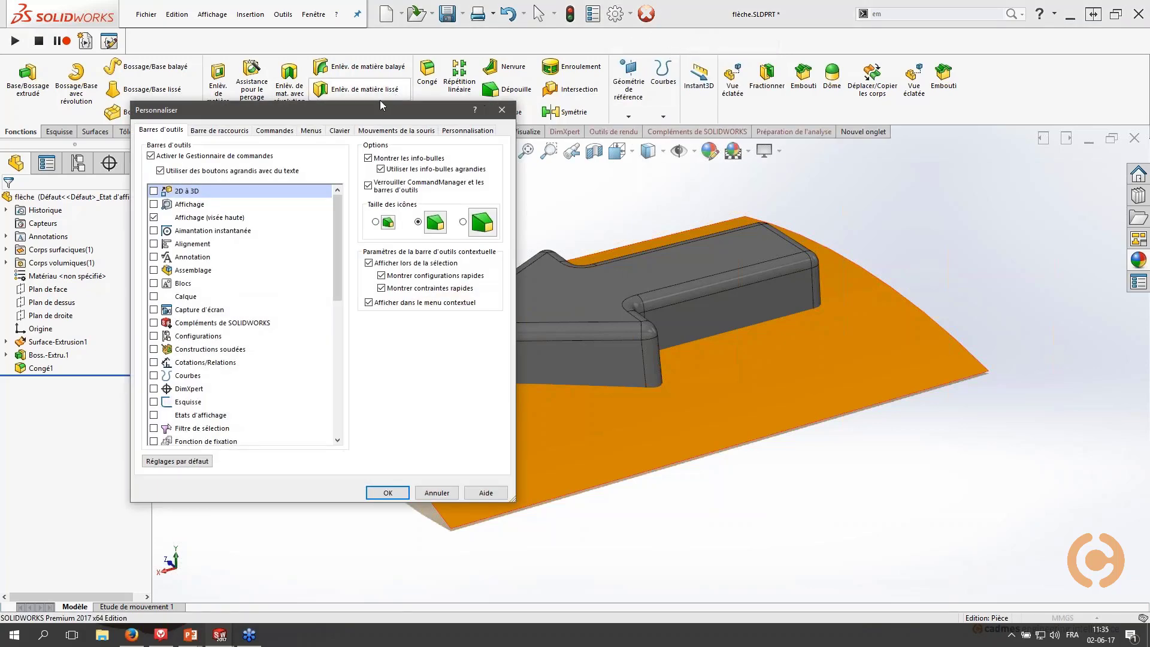
left_click_drag(378, 117, 468, 125)
left_click(306, 139)
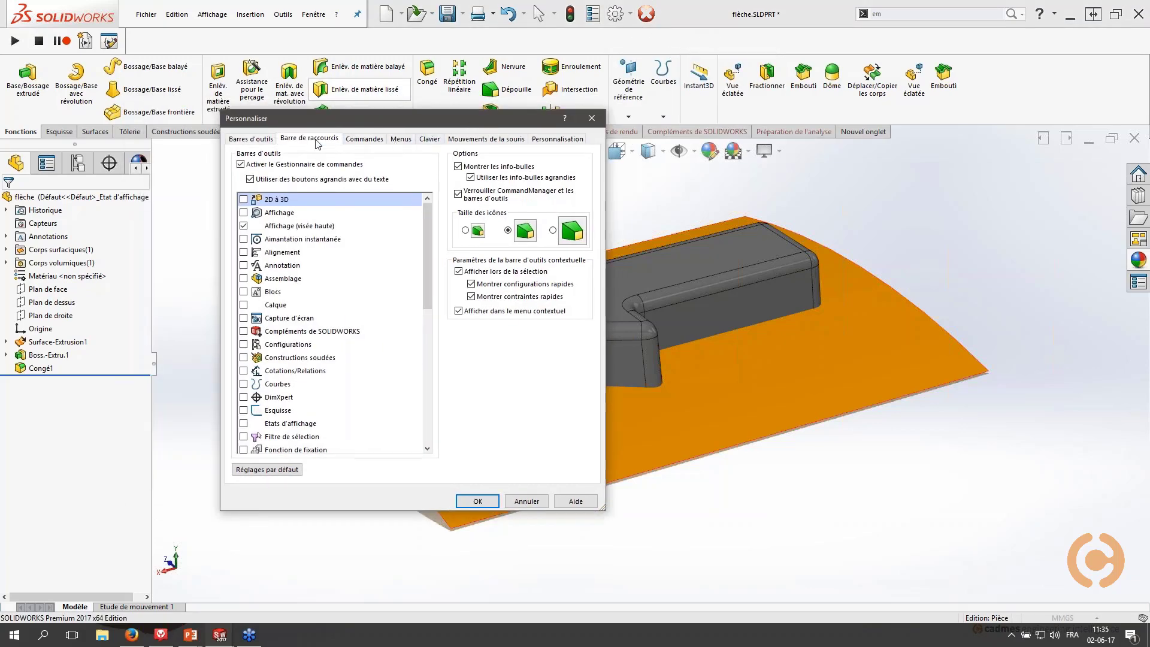
left_click(354, 140)
left_click(257, 140)
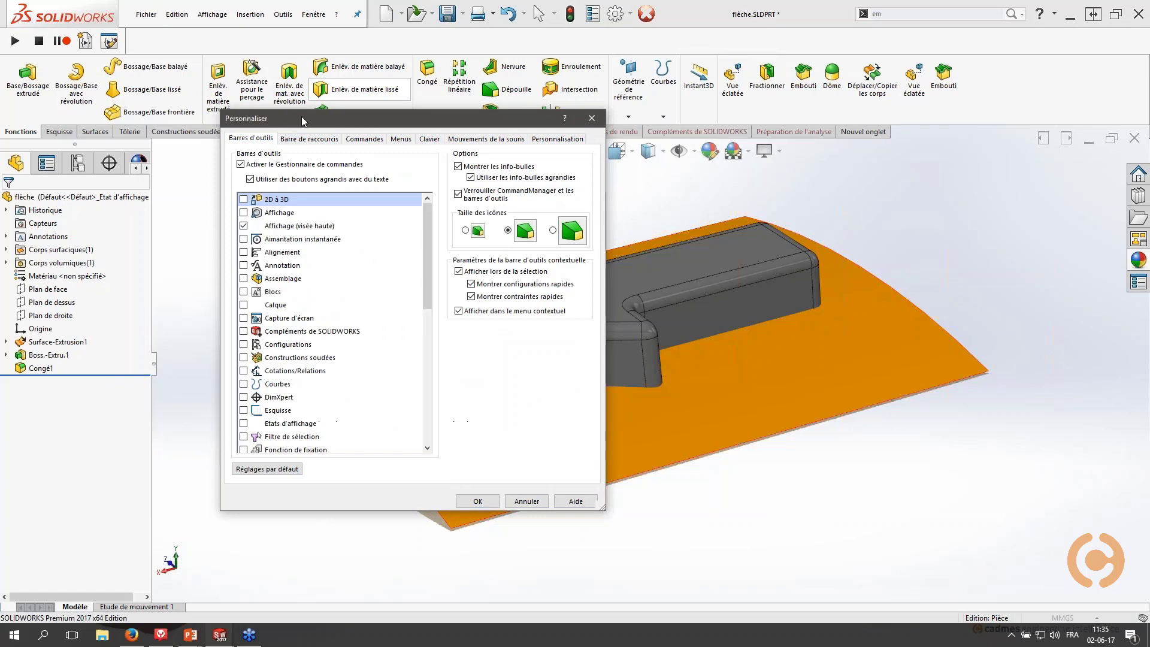
left_click_drag(300, 123, 316, 133)
left_click_drag(943, 75, 585, 217)
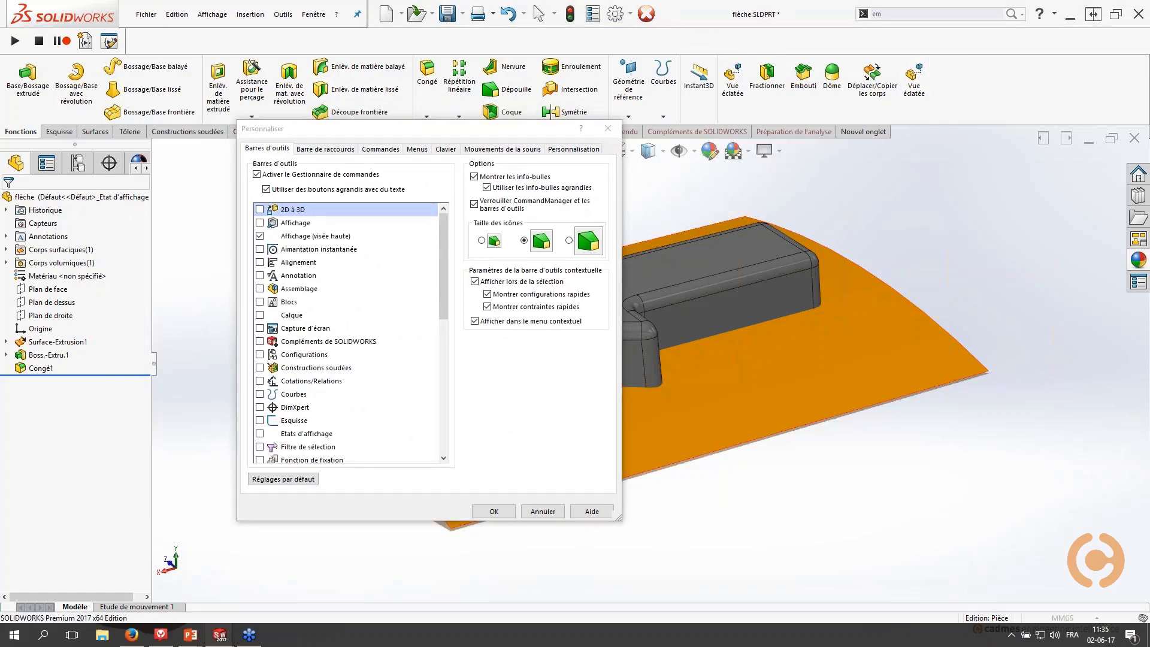
left_click(607, 132)
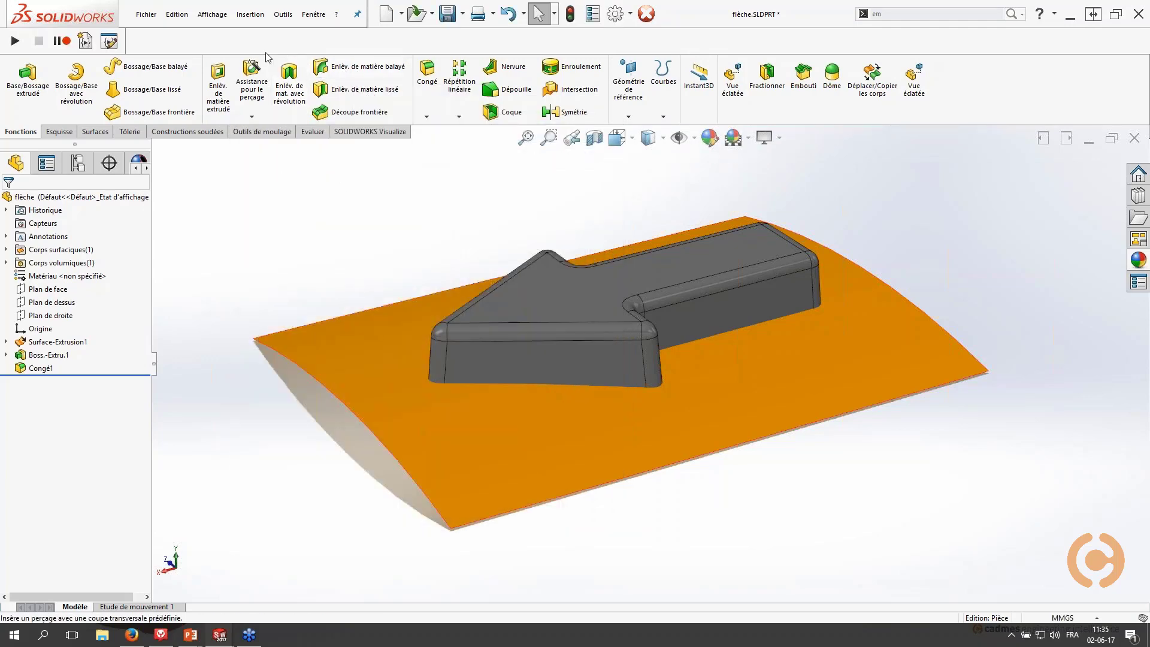
left_click(259, 16)
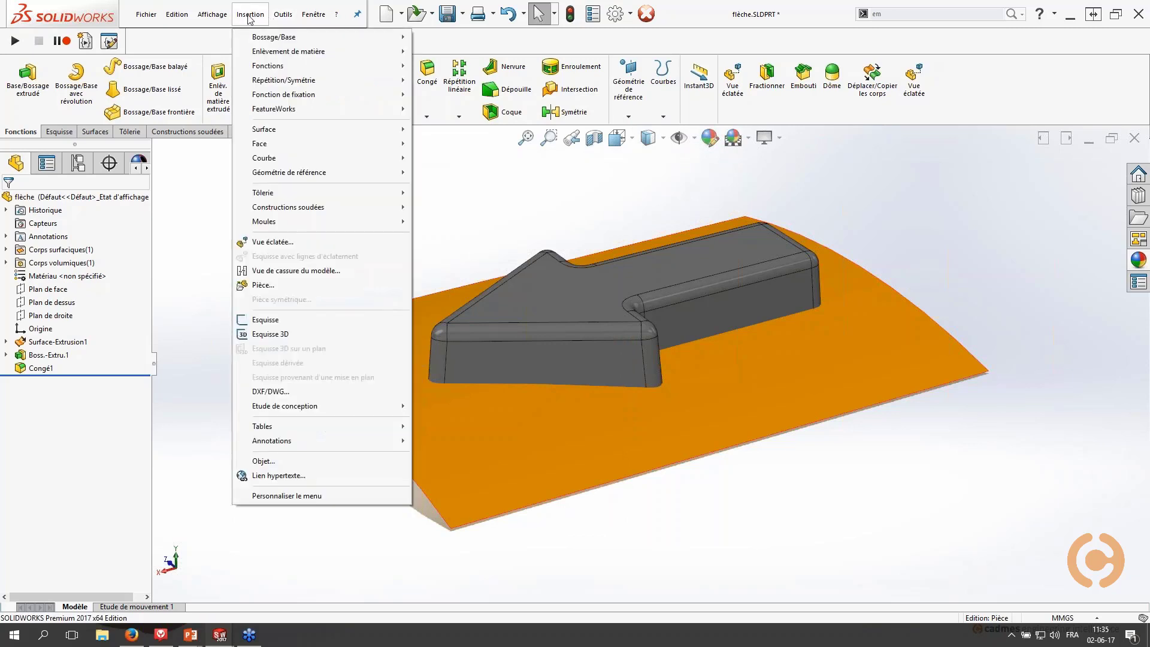
mouse_move(263, 66)
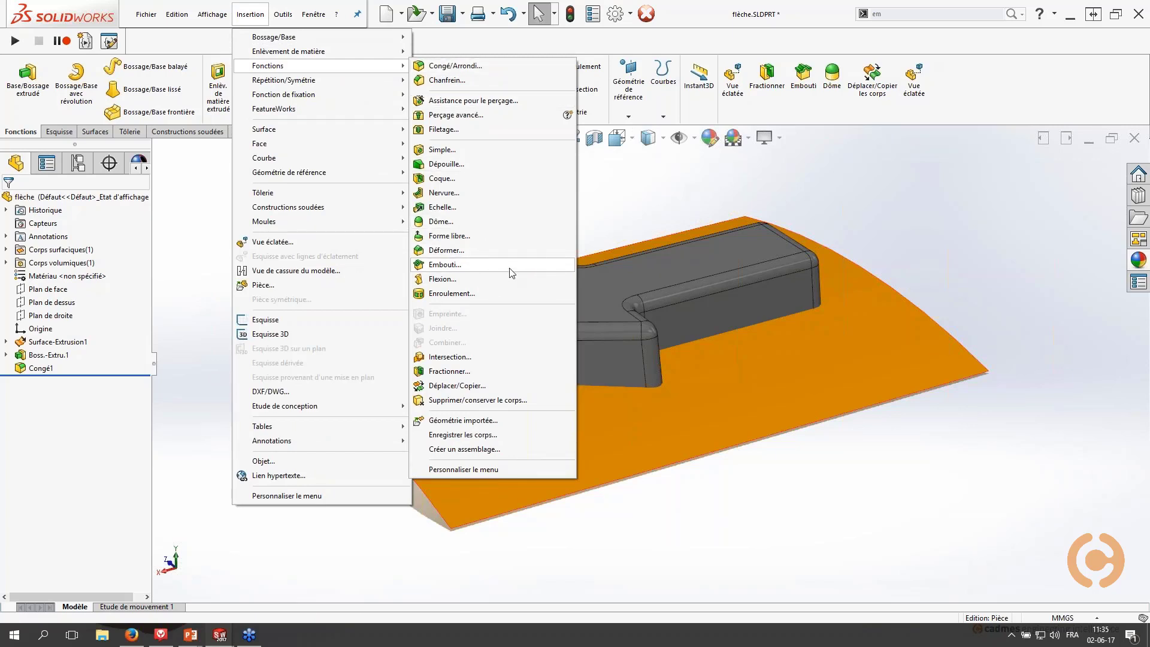
left_click(688, 182)
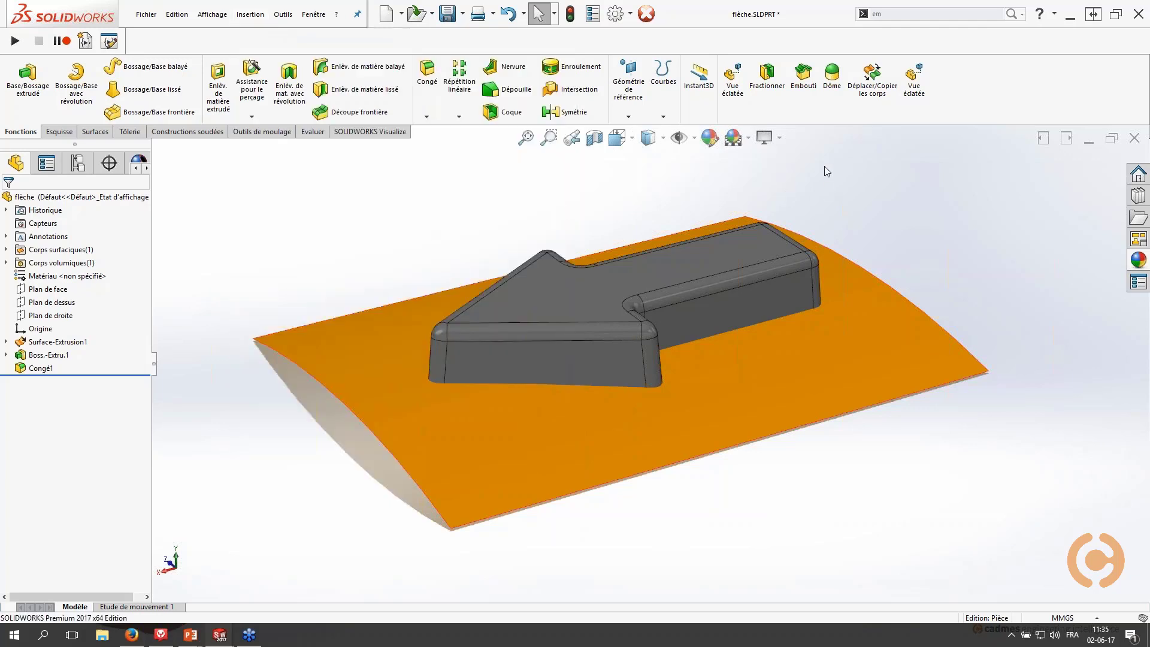
Step: Start an Embouti feature with the extruded surface as target body and the upper part of the arrow solid as tool region
left_click(804, 75)
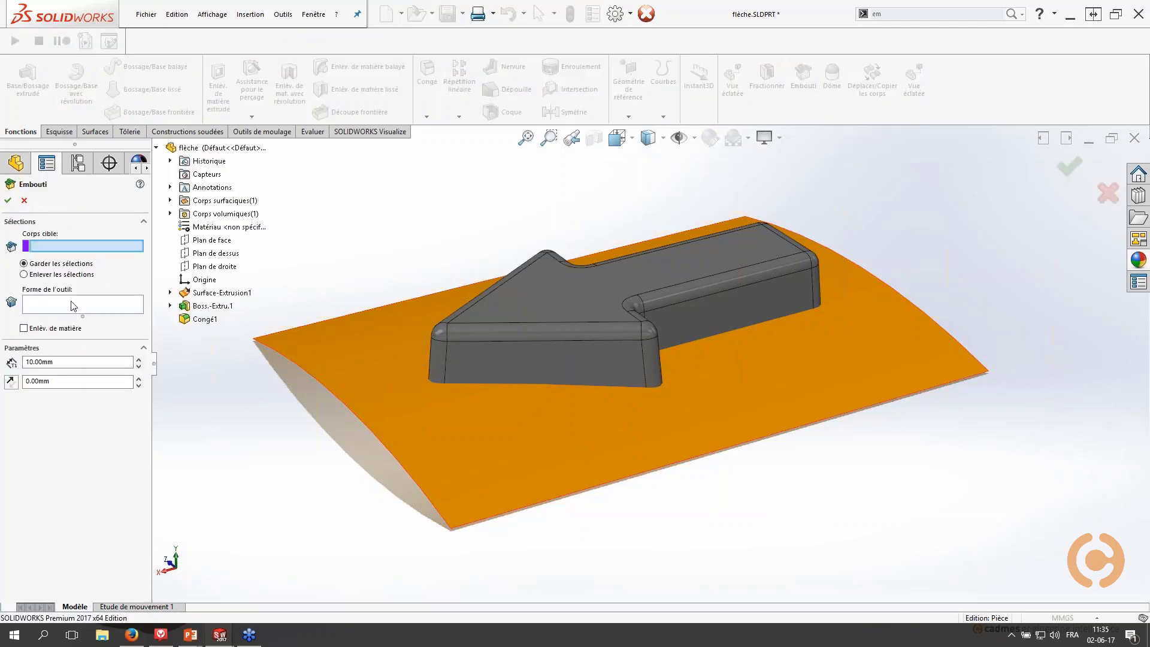
left_click_drag(154, 372, 166, 372)
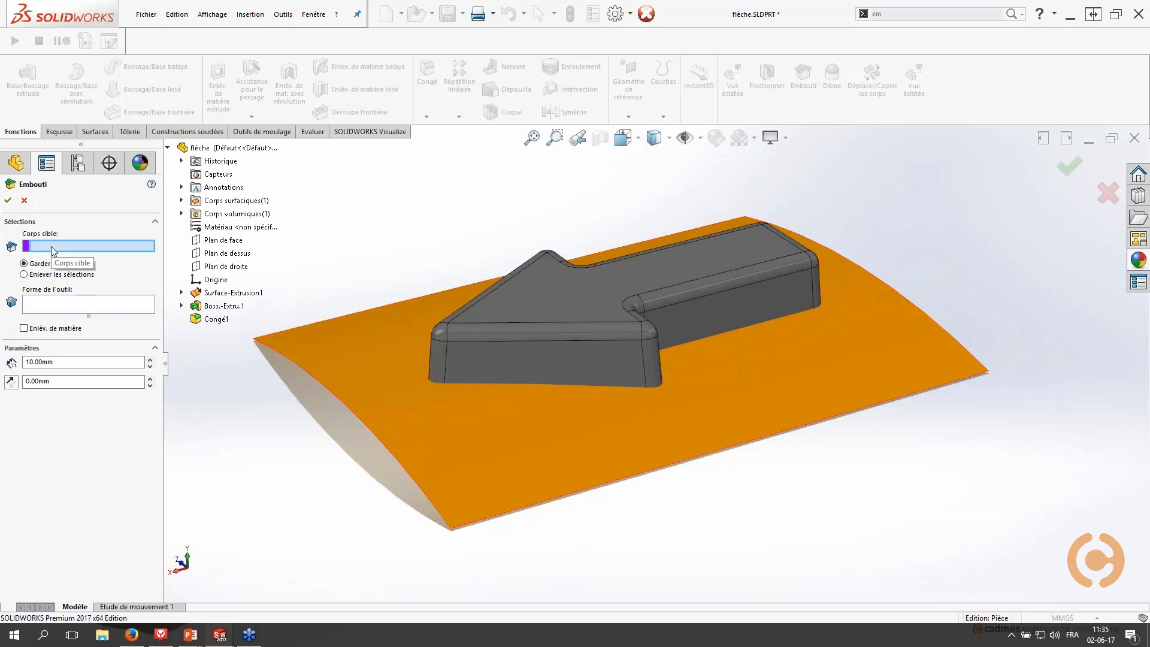
left_click(350, 348)
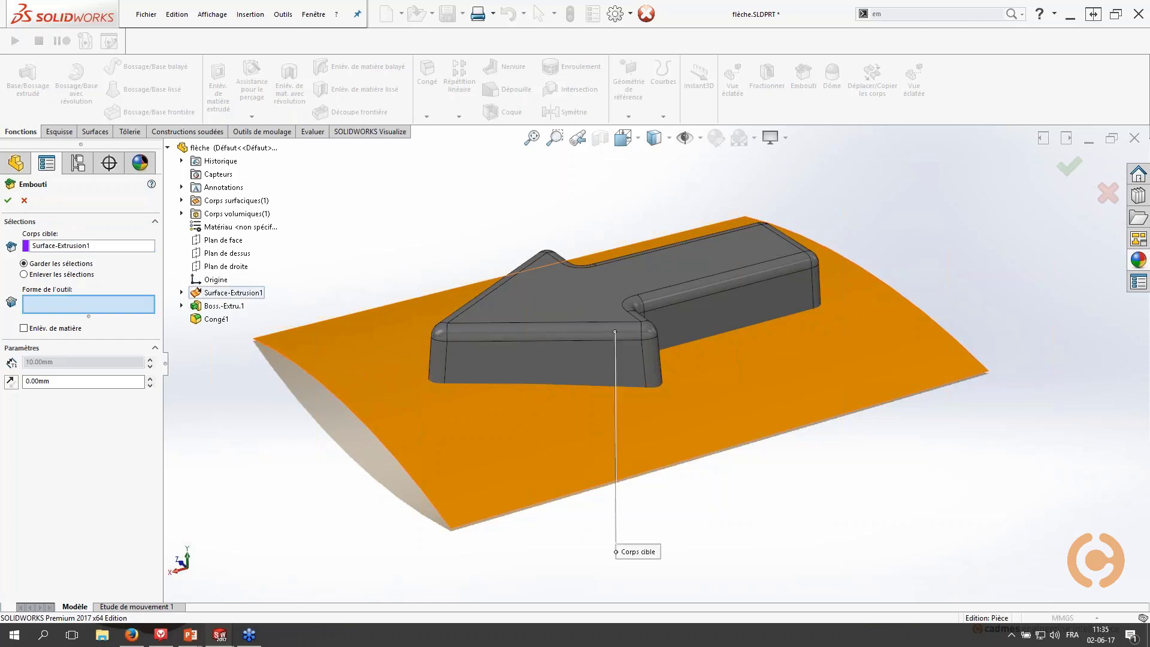
left_click(168, 149)
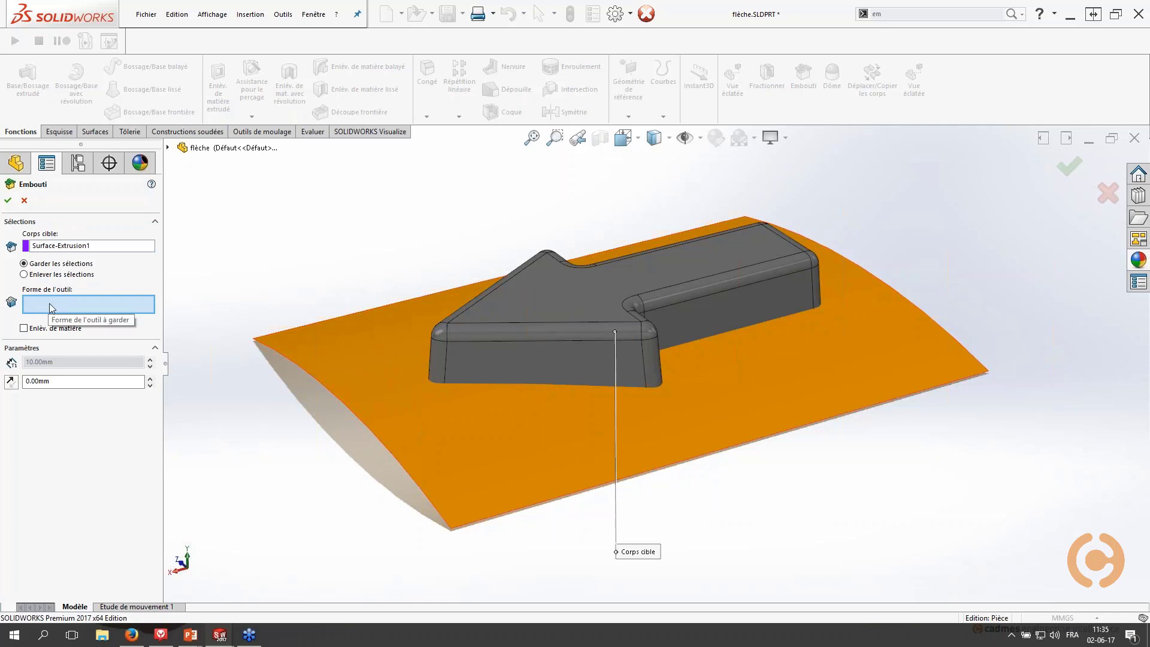
left_click(531, 302)
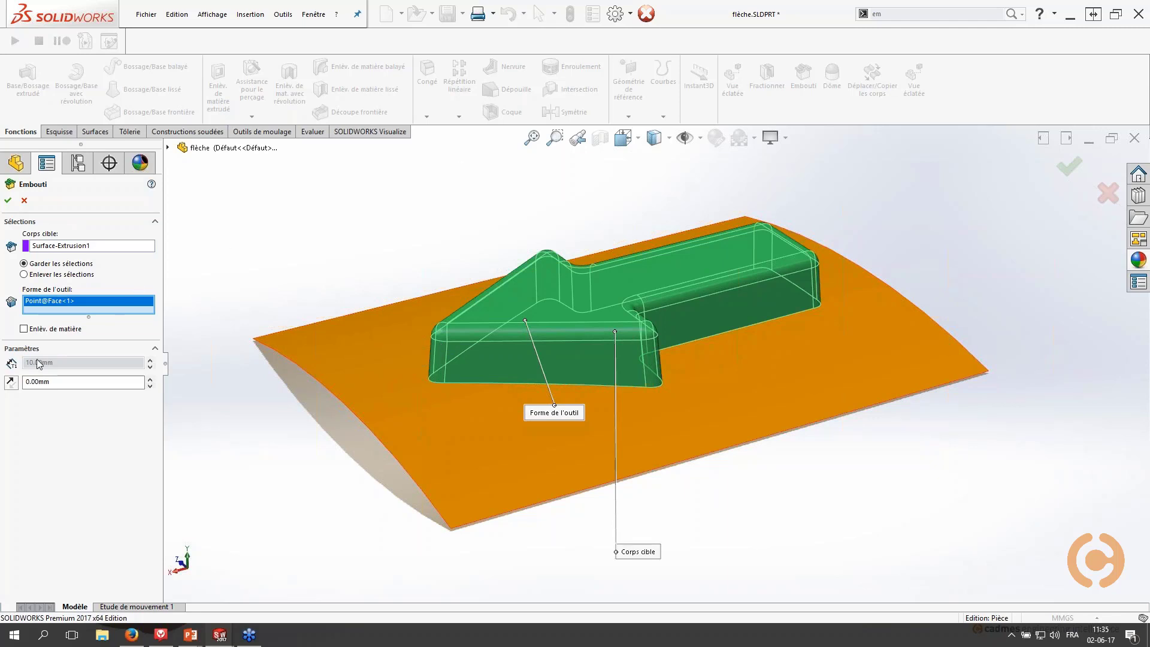
Step: Set the Embouti clearance to 2 mm and compare the preview with the arrow solid in the left view
left_click(26, 386)
key("ctrl+4")
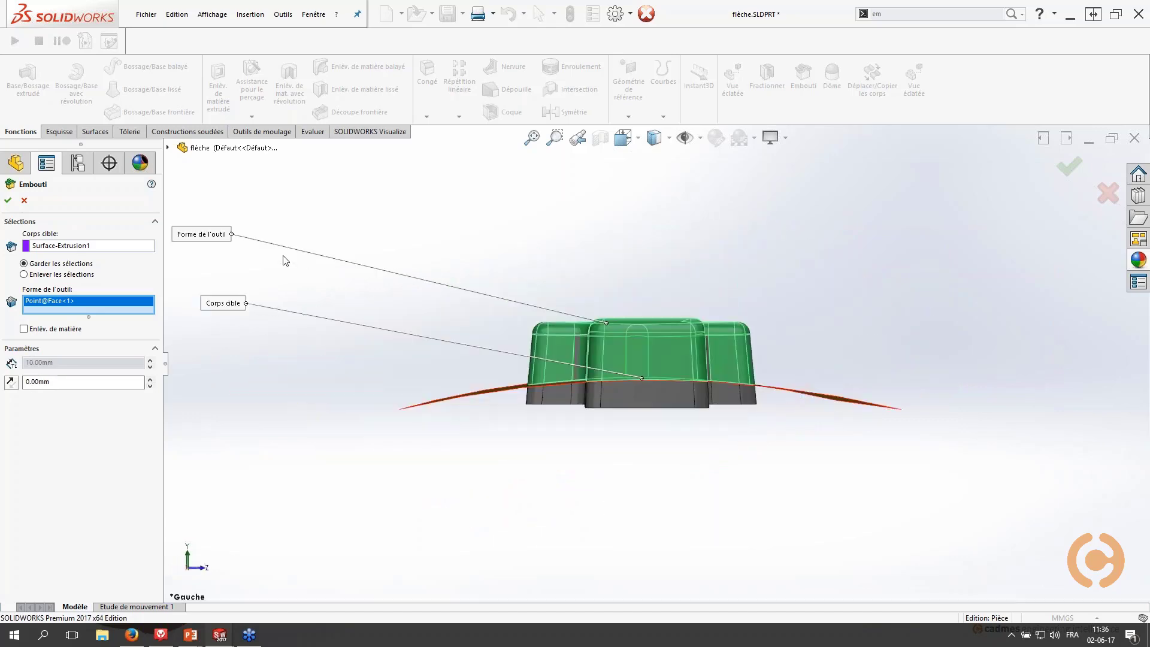
middle_click_drag(283, 256, 282, 256)
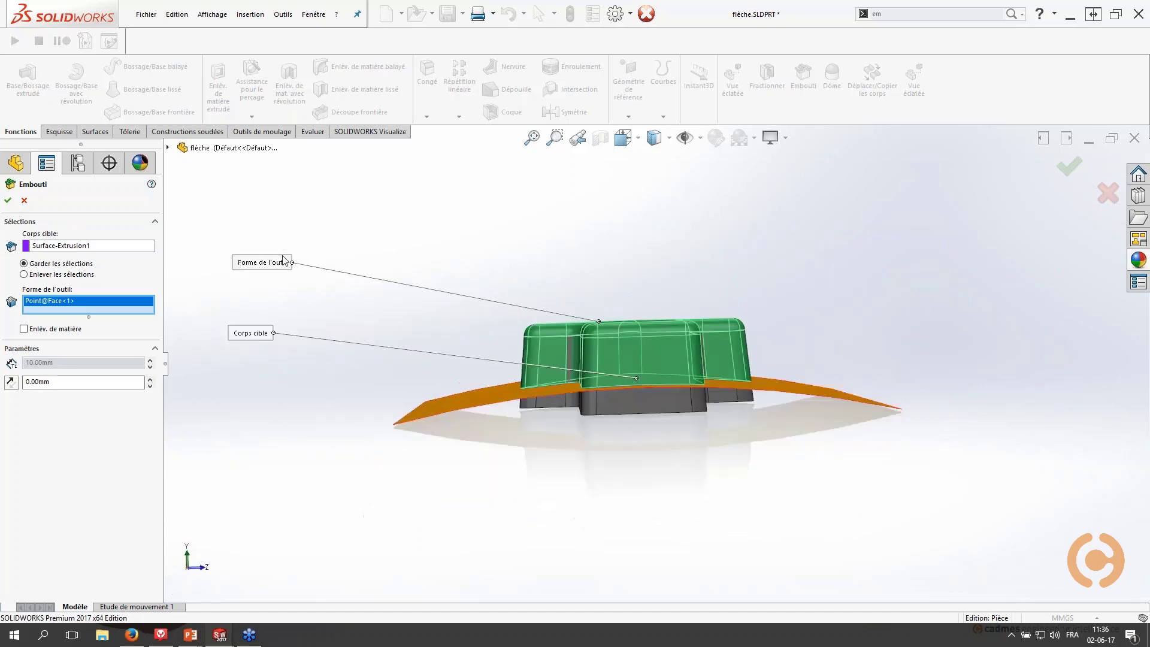
key("ctrl+3")
scroll(282, 256, "down", 9)
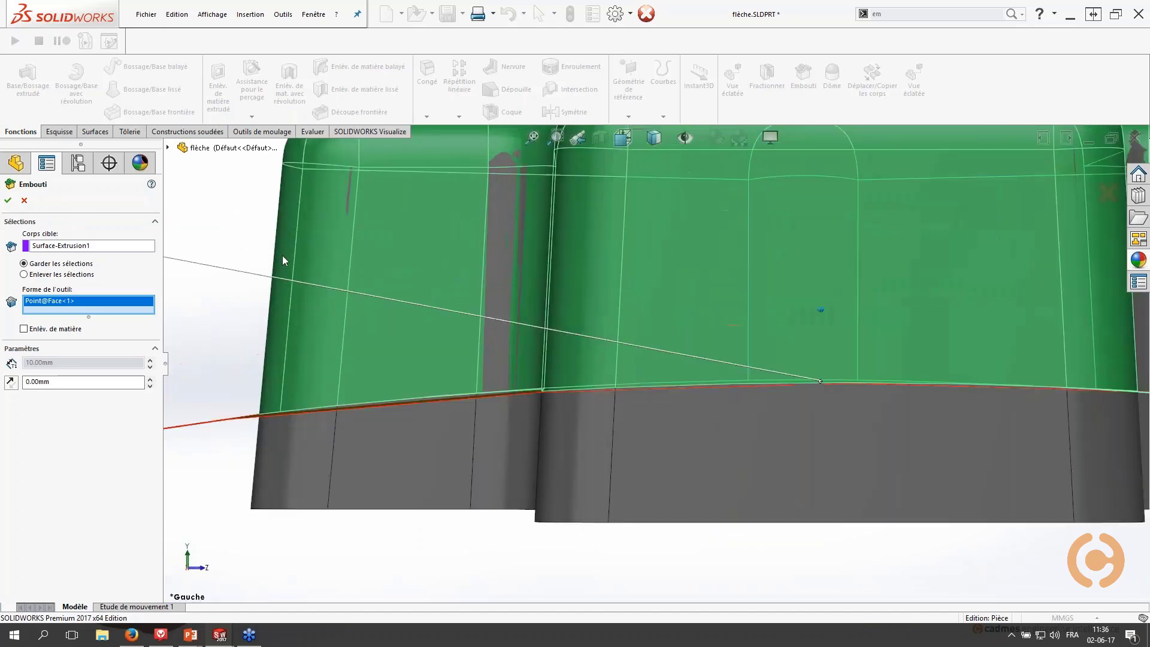
scroll(282, 256, "down", 4)
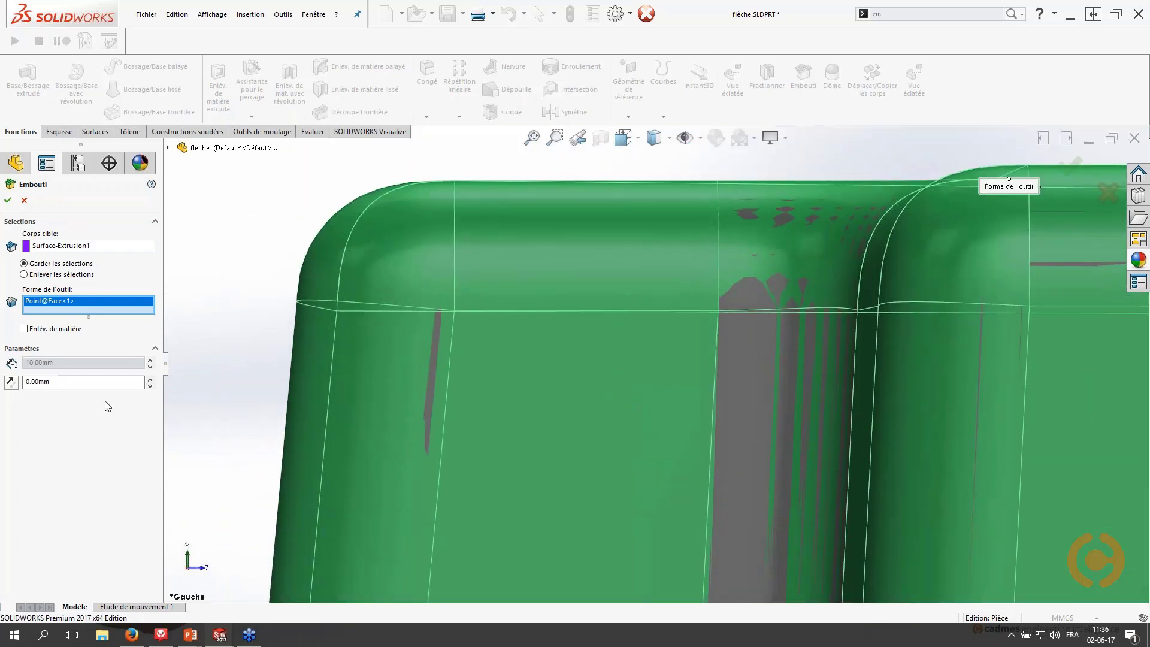
left_click(65, 382)
type("2")
key("Return")
Step: Set the Embouti clearance to 0.50 mm
left_click(63, 383)
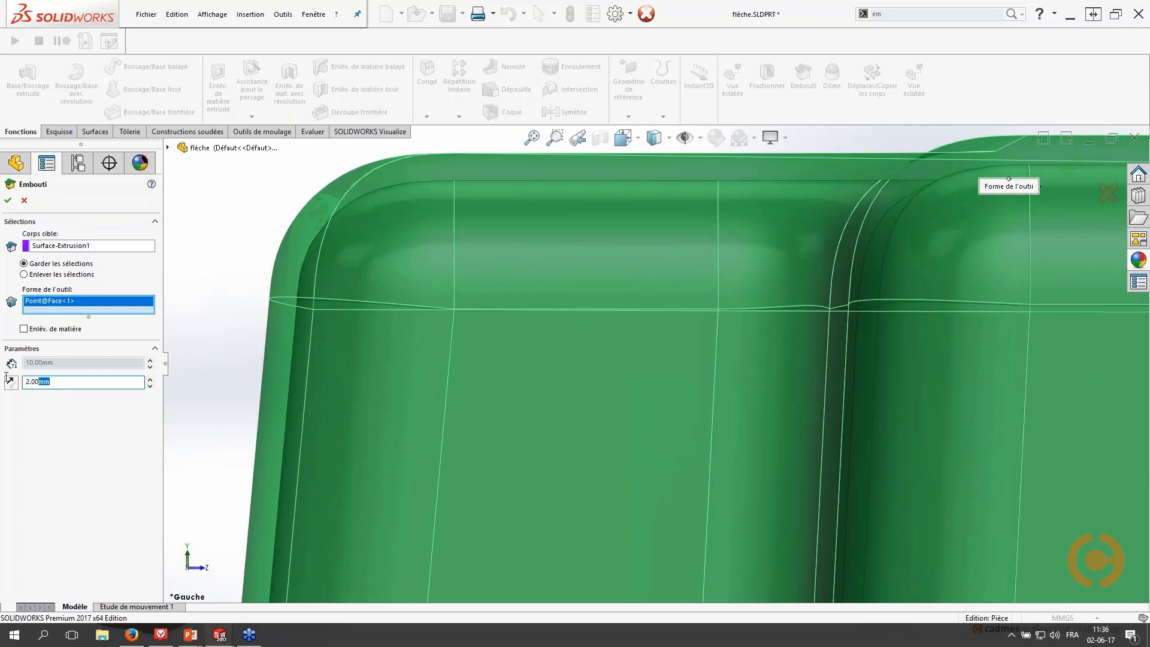
key("ctrl+a")
type("0.")
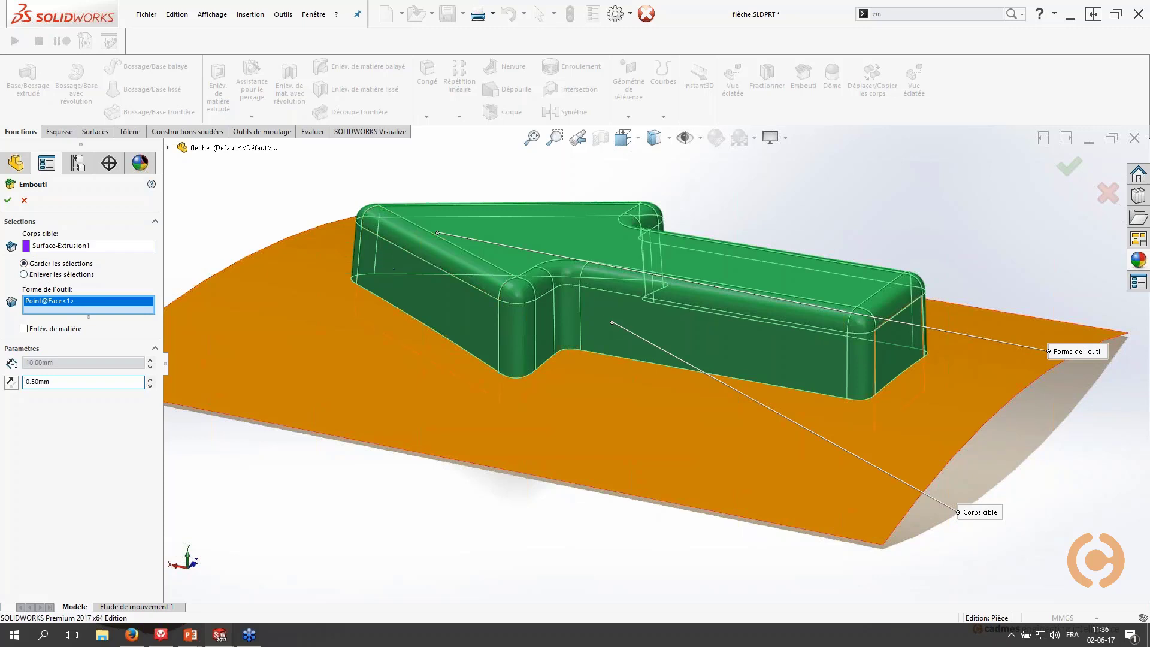
Step: Preview the Enlever les sélections option, restore Garder les sélections and create the Embouti feature
middle_click_drag(418, 536, 420, 413)
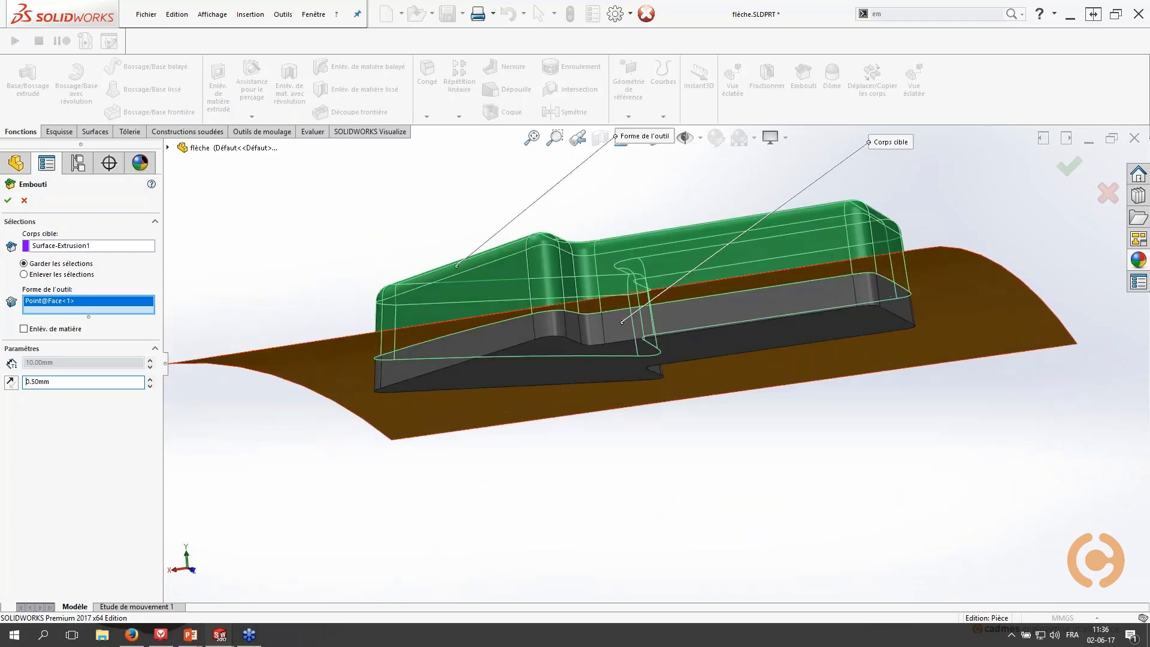
left_click(24, 275)
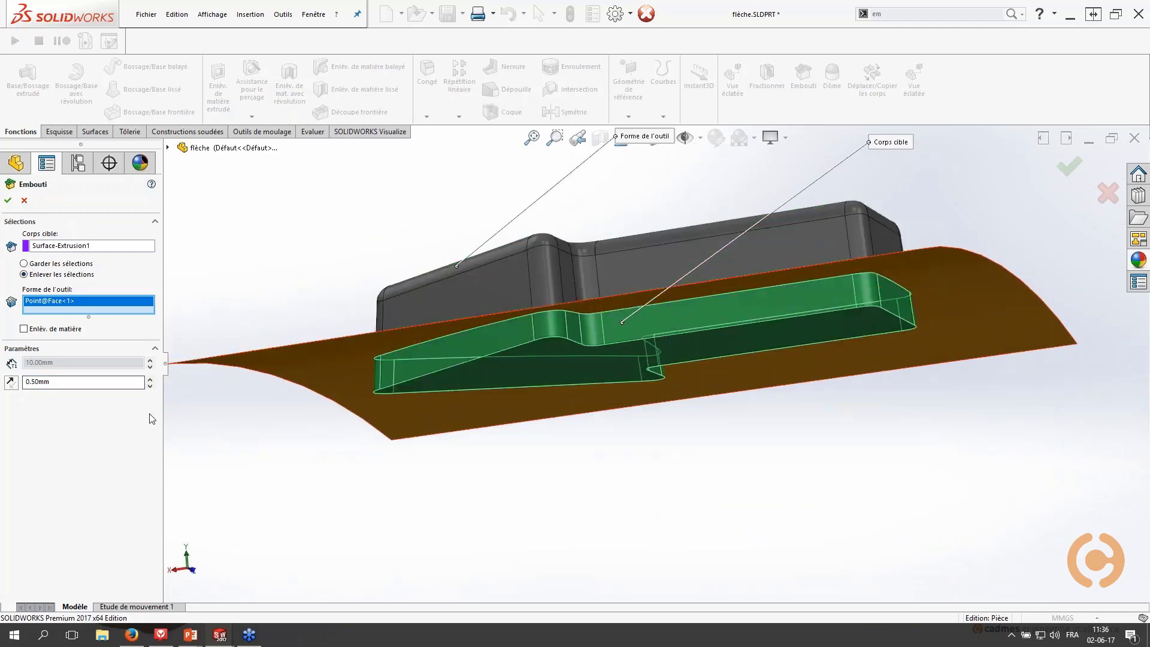
left_click(24, 264)
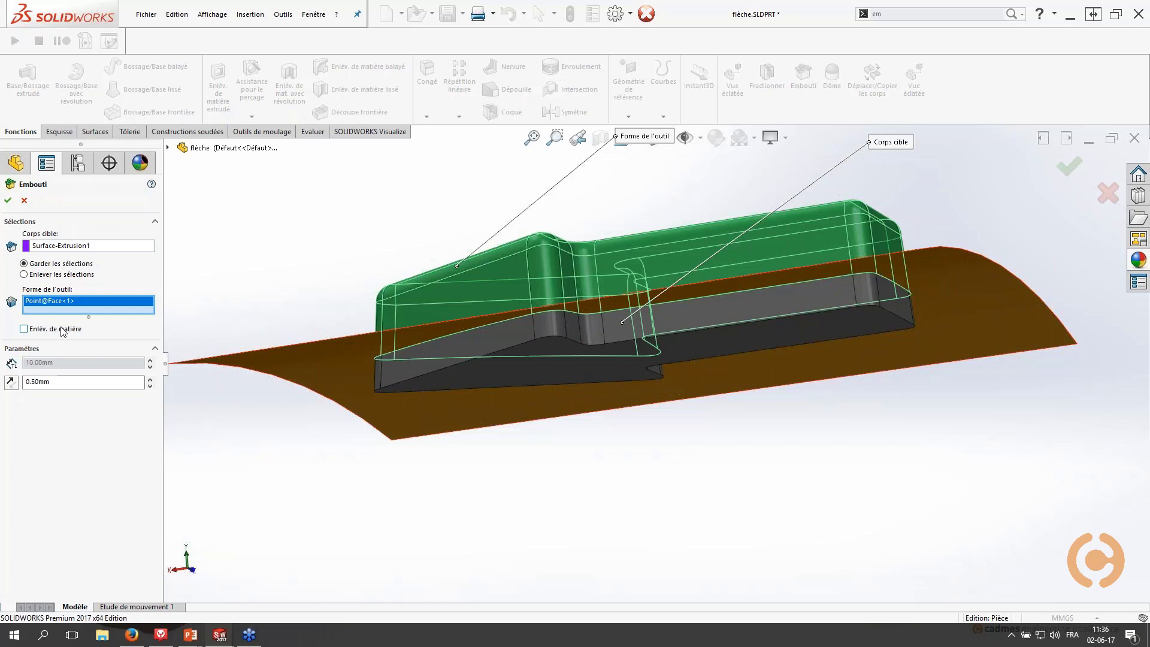
left_click(8, 202)
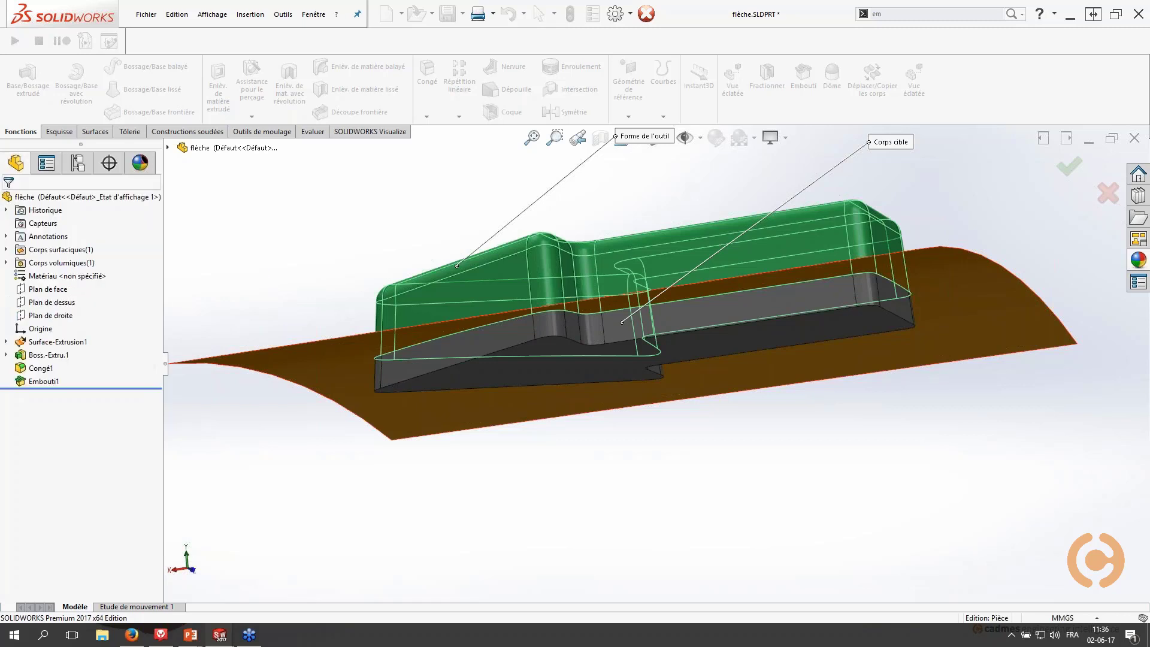
Step: Try a 10 mm fillet on the edge where the indented arrow meets the curved surface, and delete the fillet again
mouse_move(298, 257)
middle_mouse_down()
mouse_move(465, 371)
mouse_move(487, 460)
mouse_move(479, 448)
middle_mouse_up()
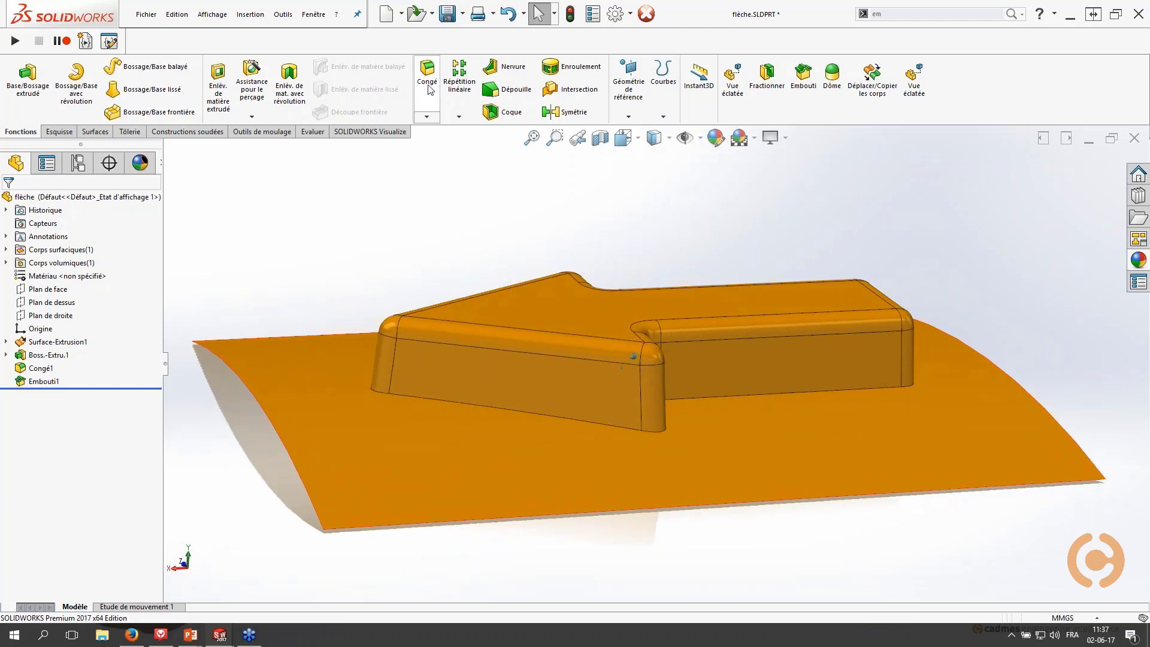
left_click(428, 87)
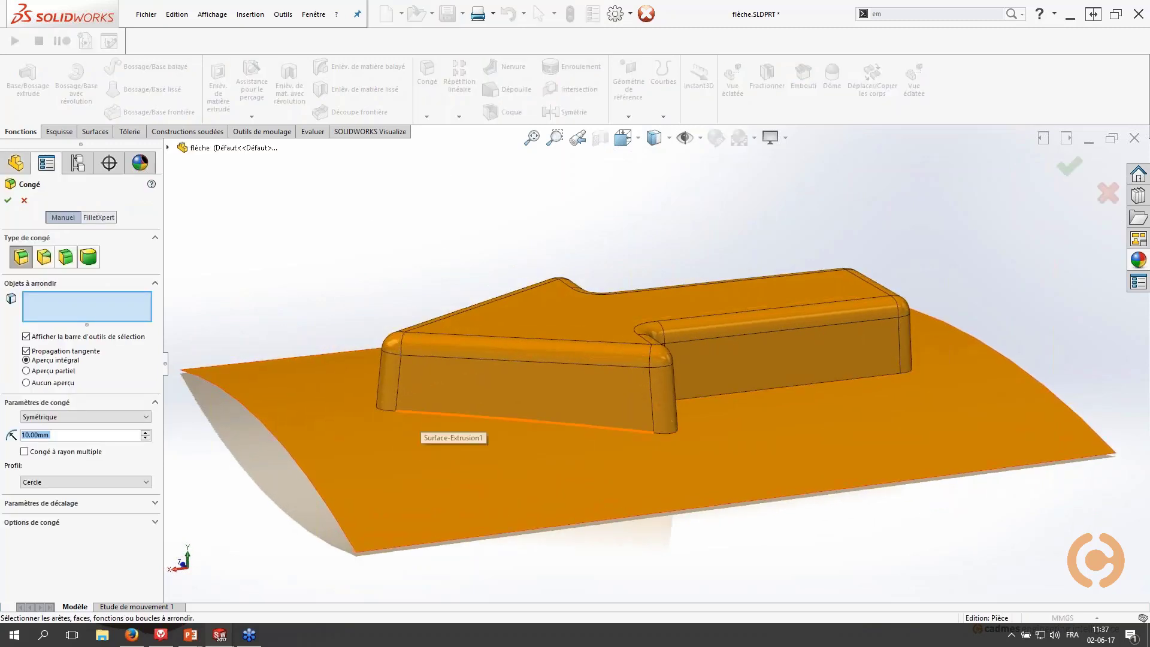
left_click(421, 413)
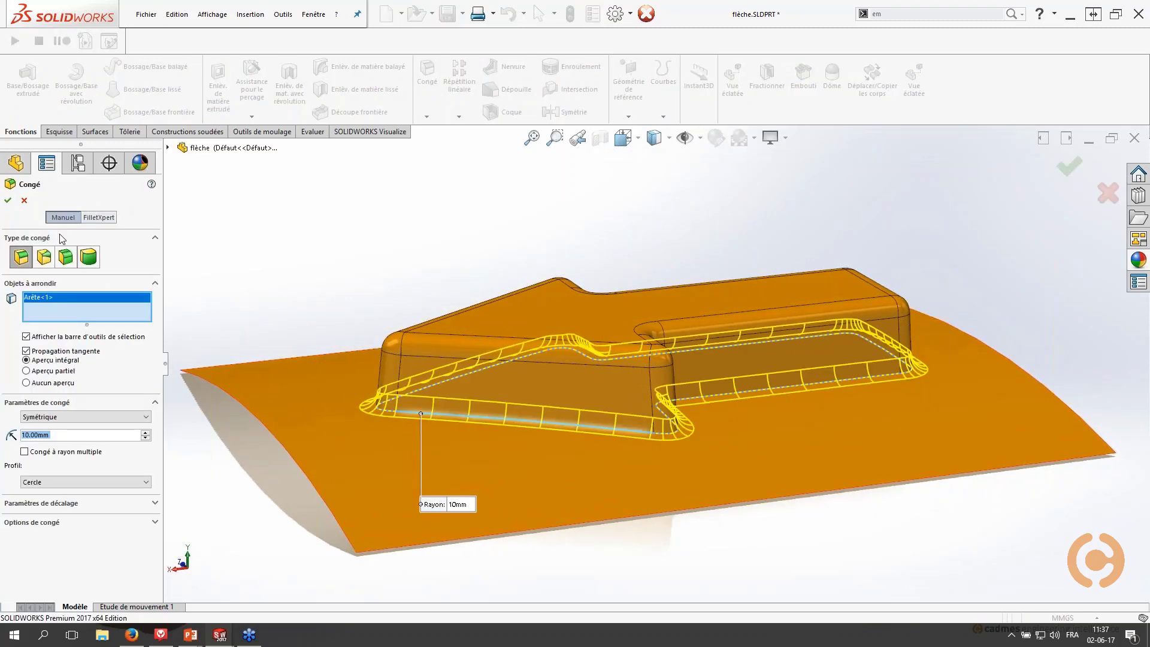
left_click(8, 200)
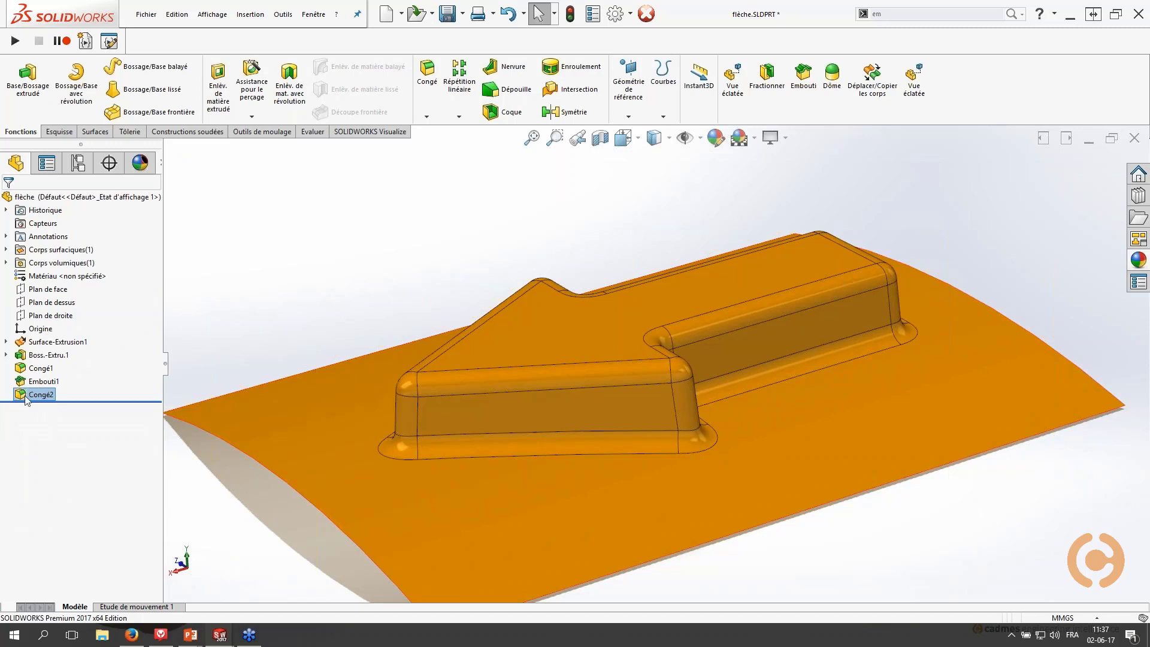
key("Delete")
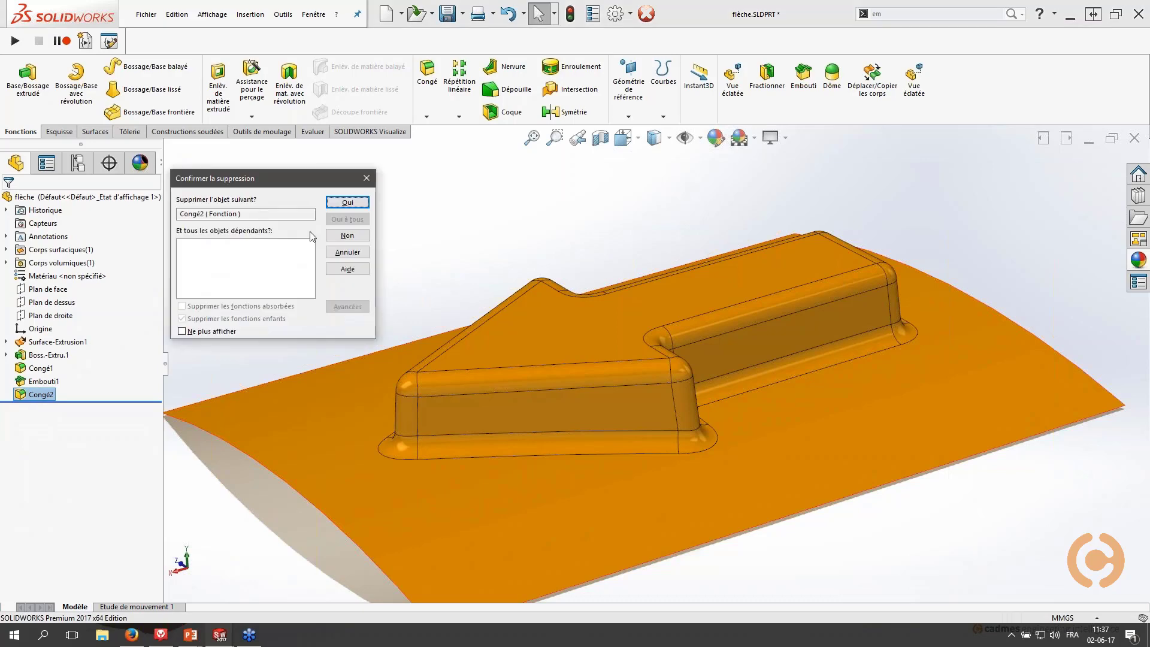
left_click(348, 207)
Step: Edit the Embouti feature to use the Enlèv. de matière option, and turn off the shadow display
left_click(44, 381)
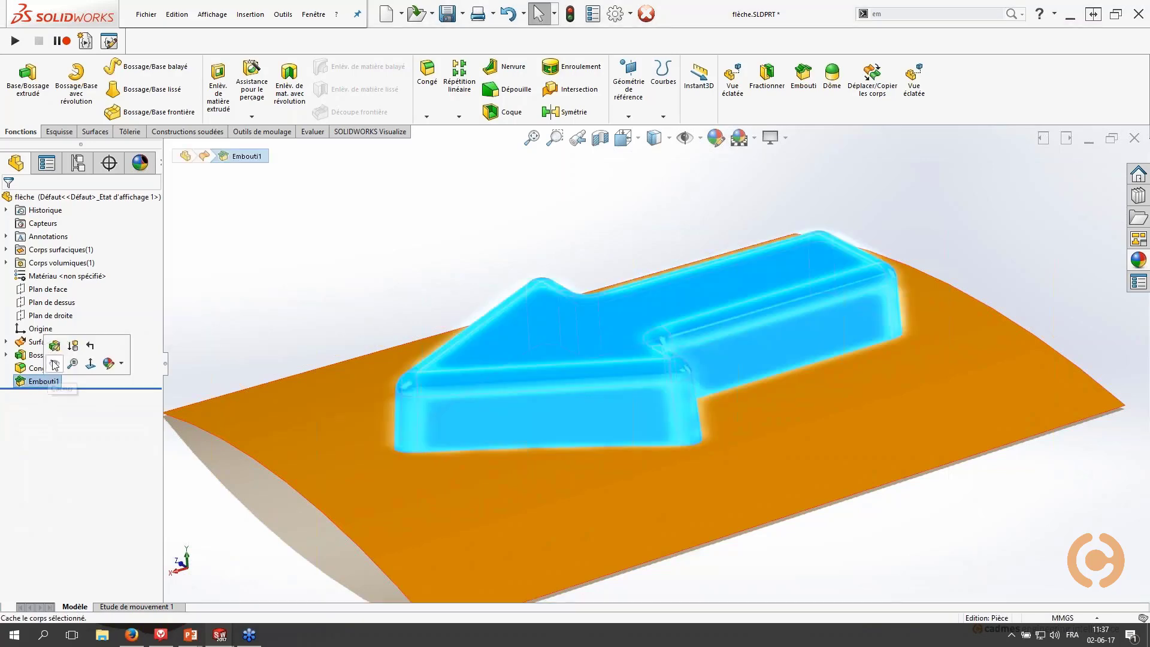
left_click(59, 347)
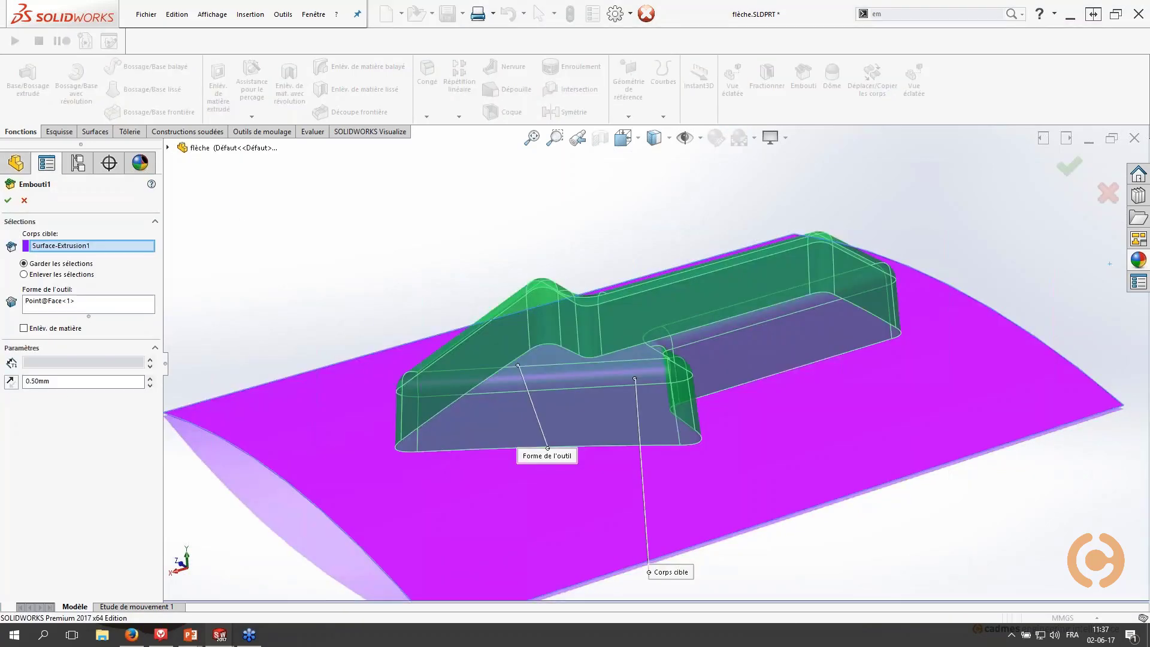
left_click(24, 328)
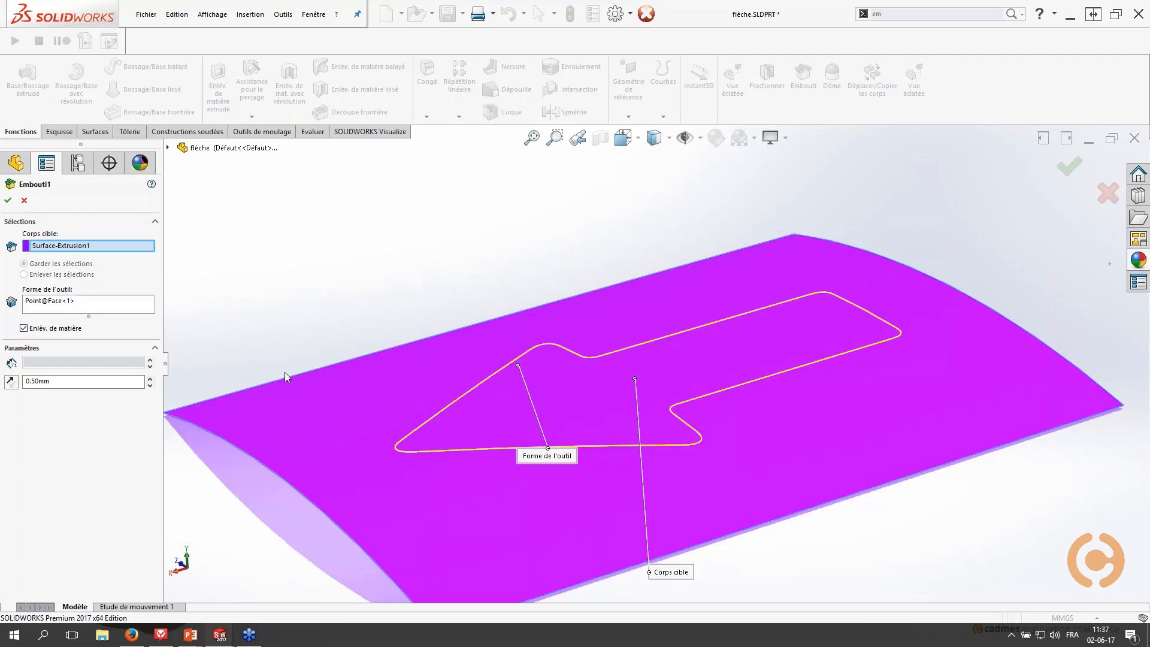
left_click(9, 202)
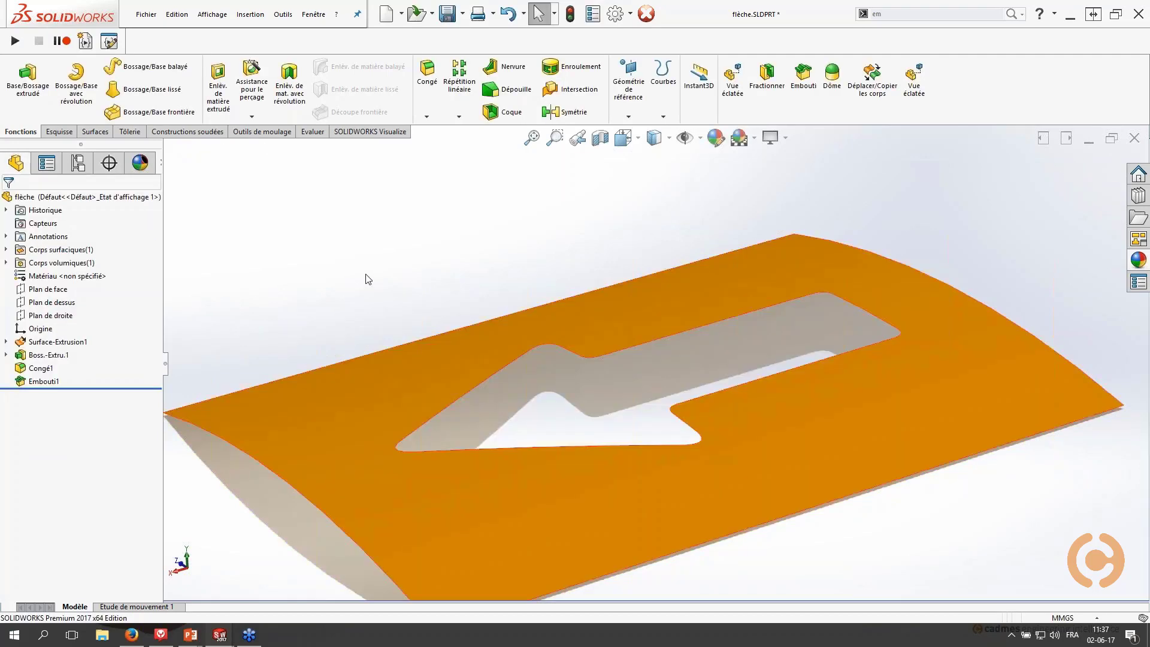
left_click(785, 138)
left_click(790, 157)
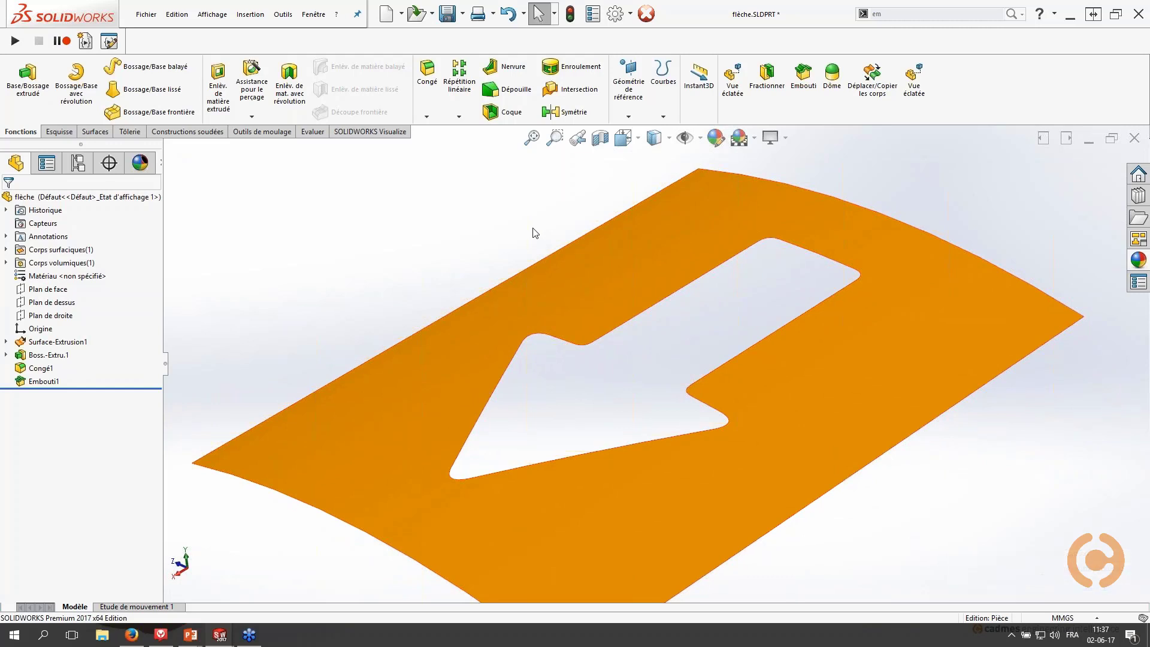
Step: Close the arrow part and insert the part Oeuf.SLDPRT into Support Oeuf at the origin
left_click(646, 15)
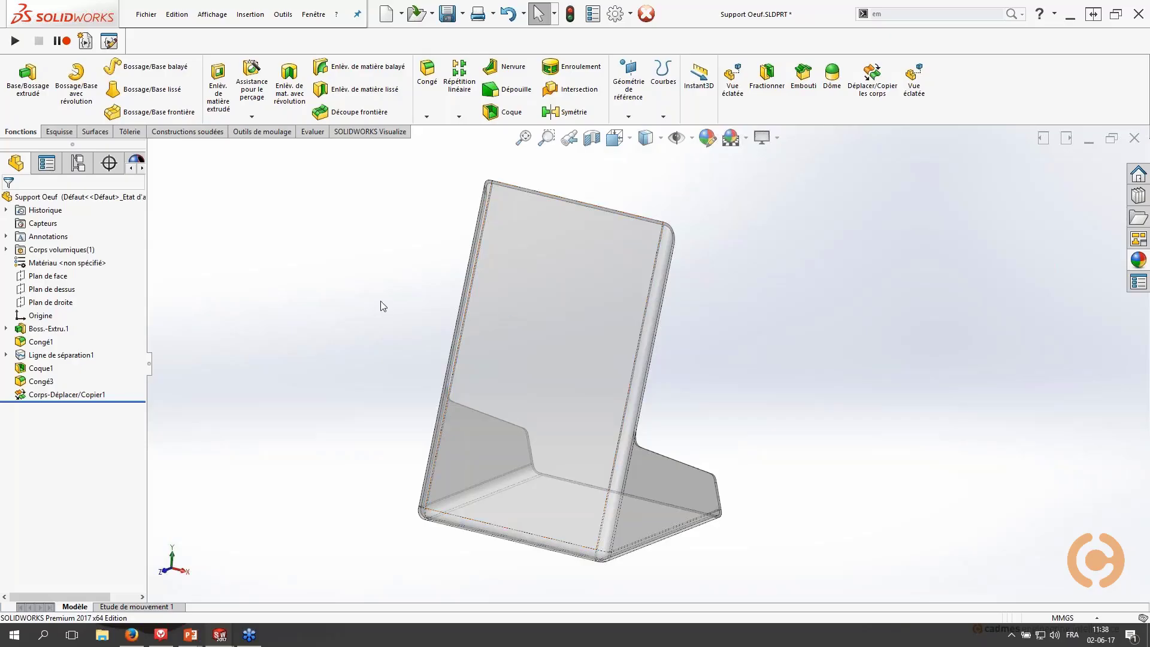
mouse_move(381, 302)
middle_mouse_down()
mouse_move(387, 257)
mouse_move(370, 286)
mouse_move(256, 290)
middle_mouse_up()
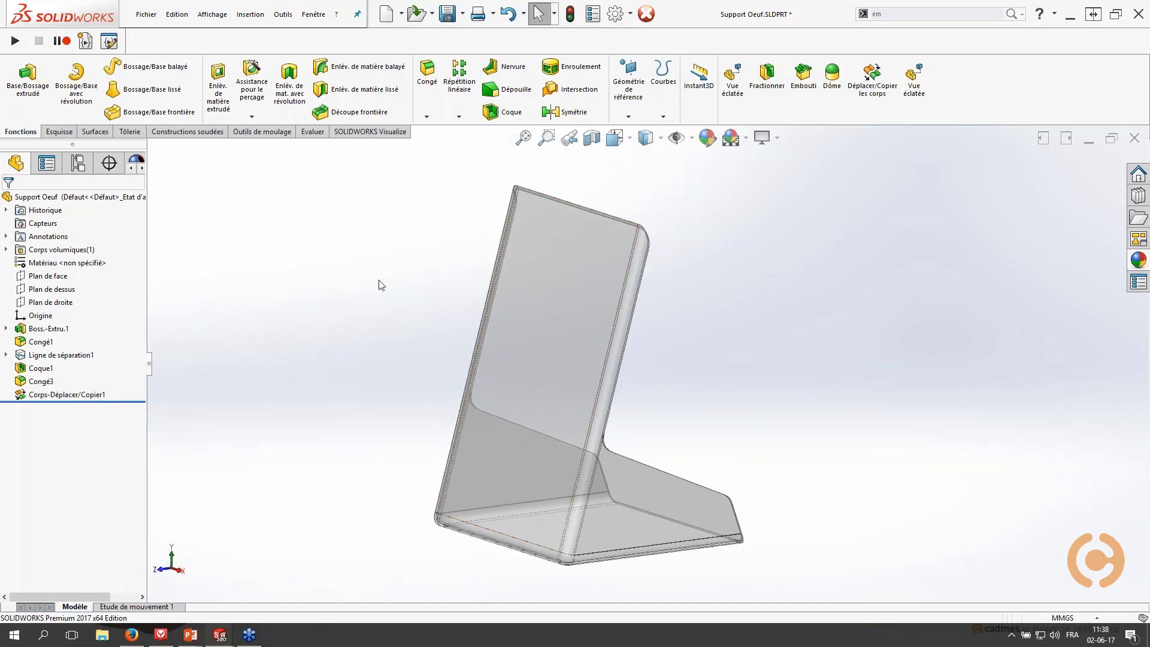
left_click(254, 18)
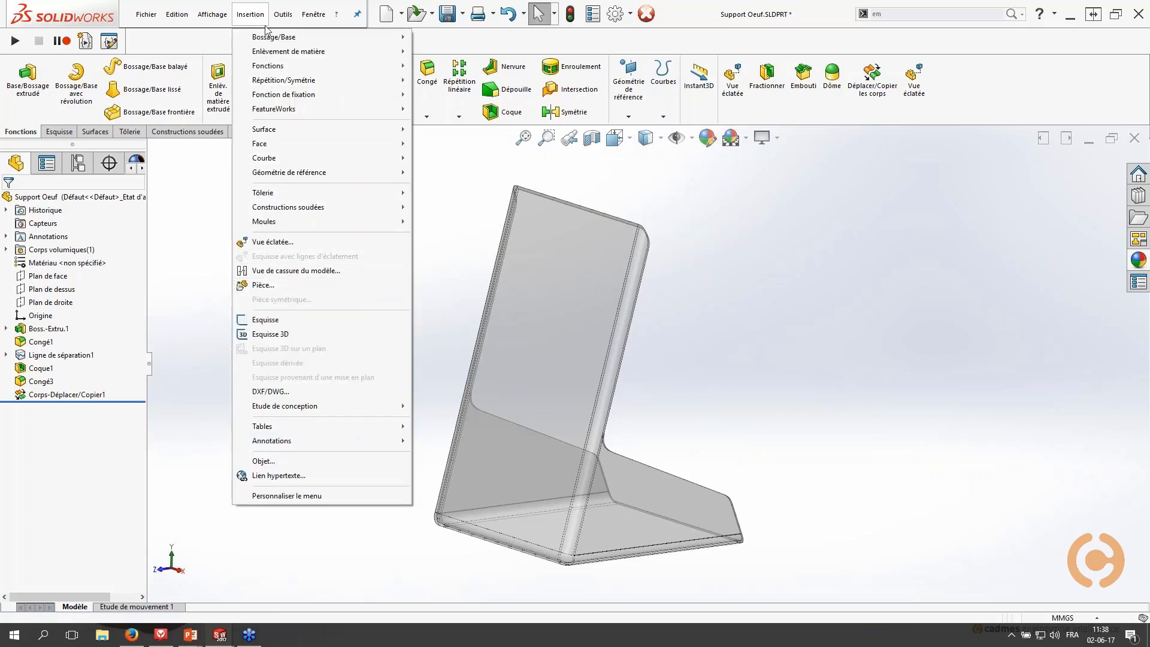
left_click(284, 290)
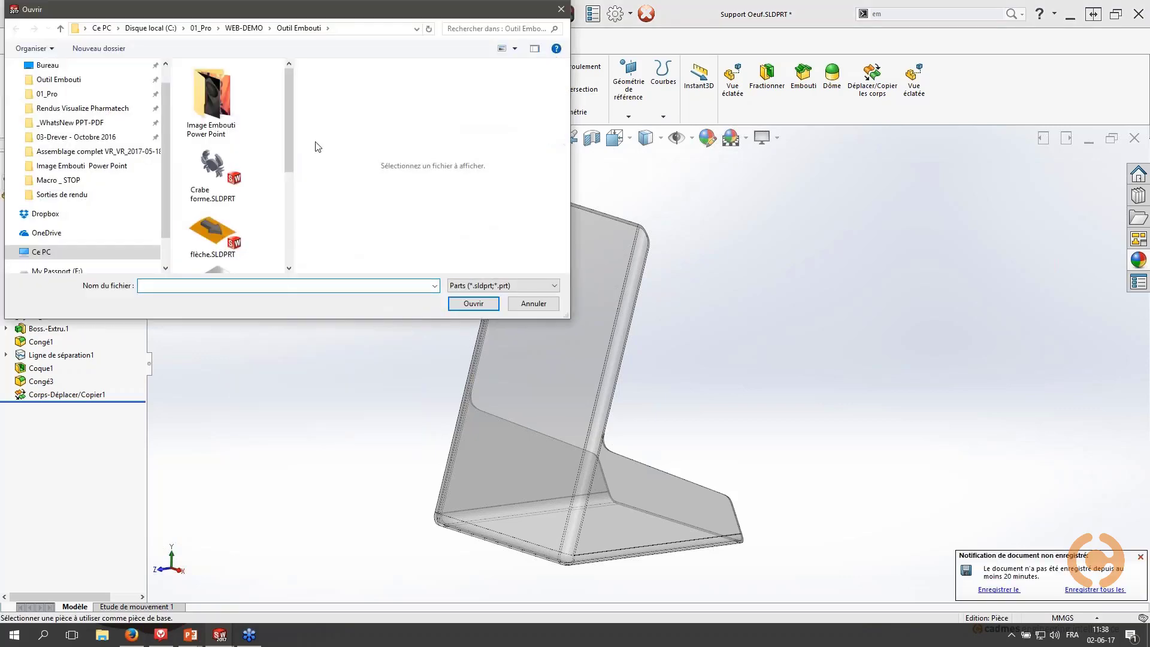
scroll(228, 168, "down", 3)
left_click(212, 231)
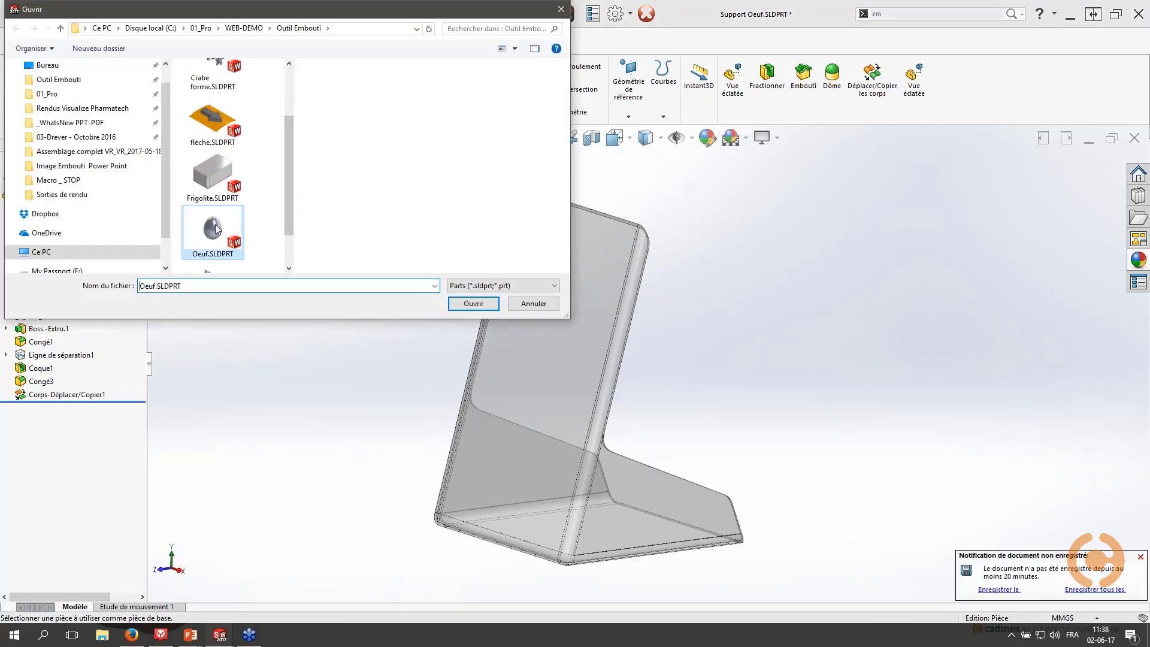
left_click(473, 303)
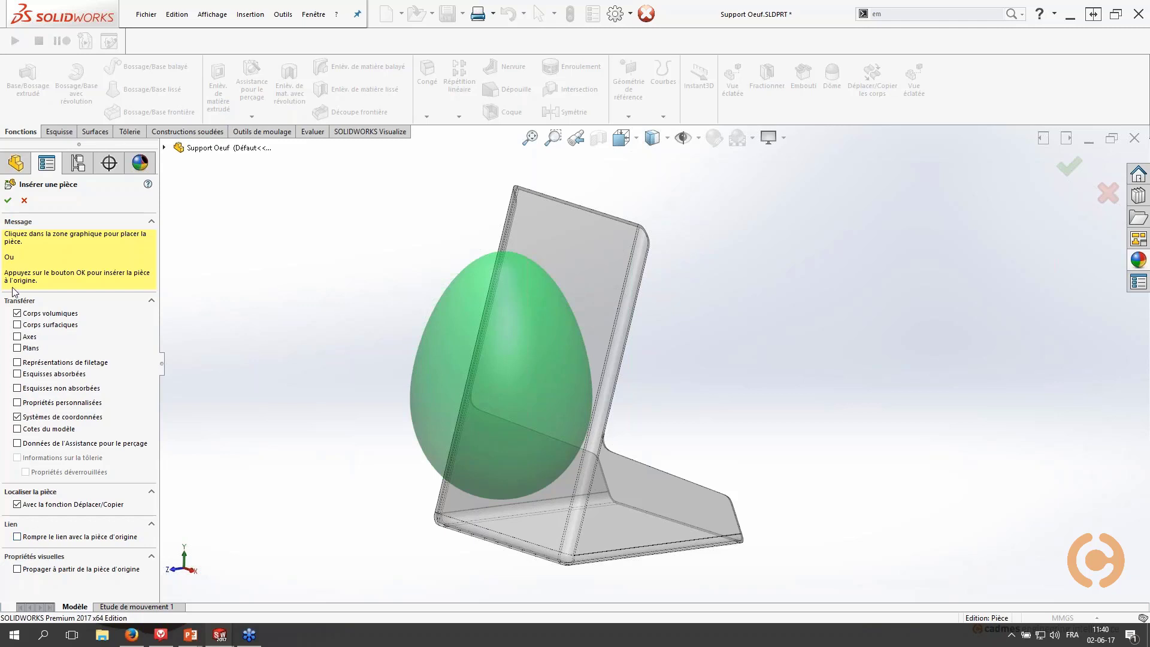
left_click(8, 200)
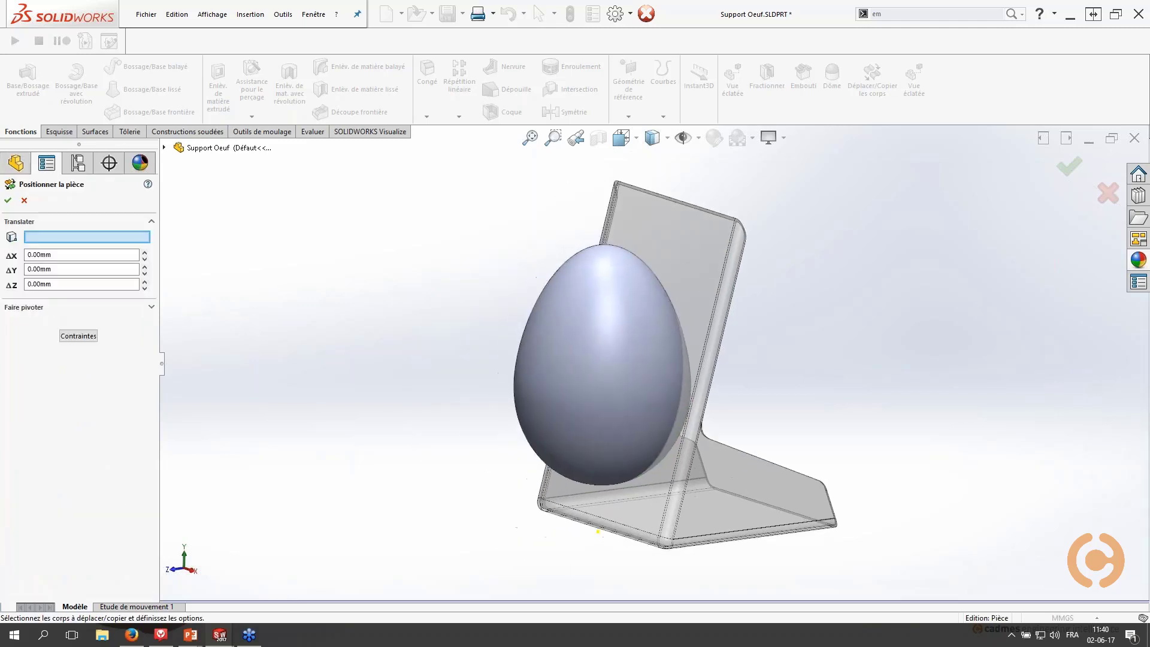
Step: Examine the translation and constraint options for positioning the inserted egg, viewing it from the left and at an angle
key("ctrl+3")
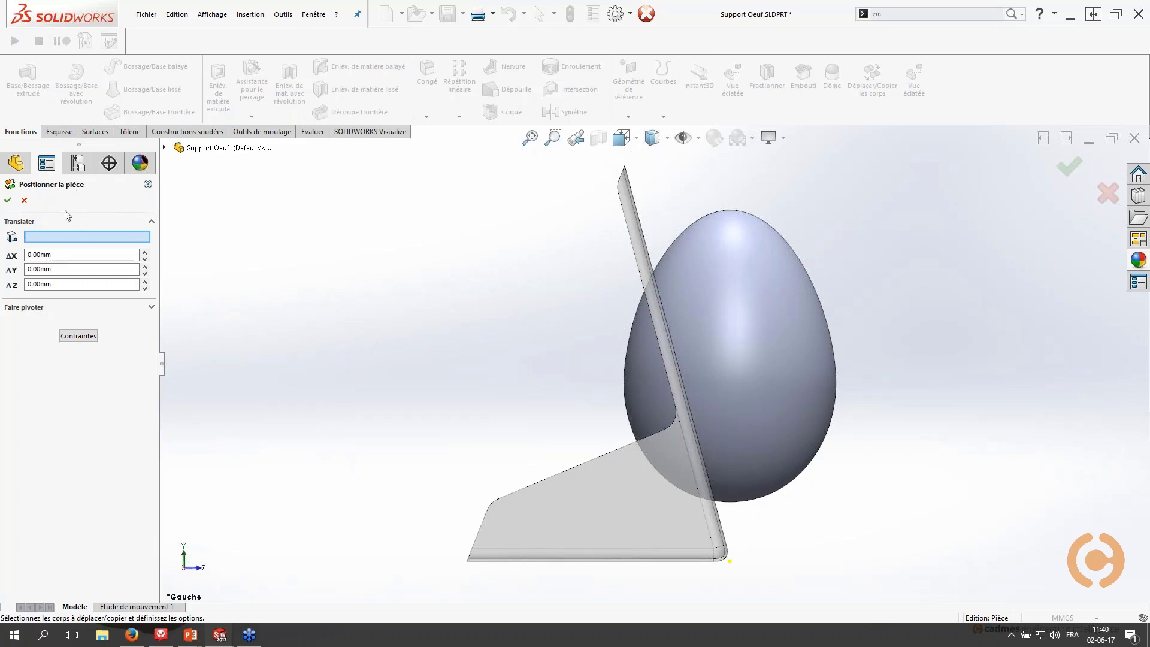
left_click(151, 307)
left_click(152, 222)
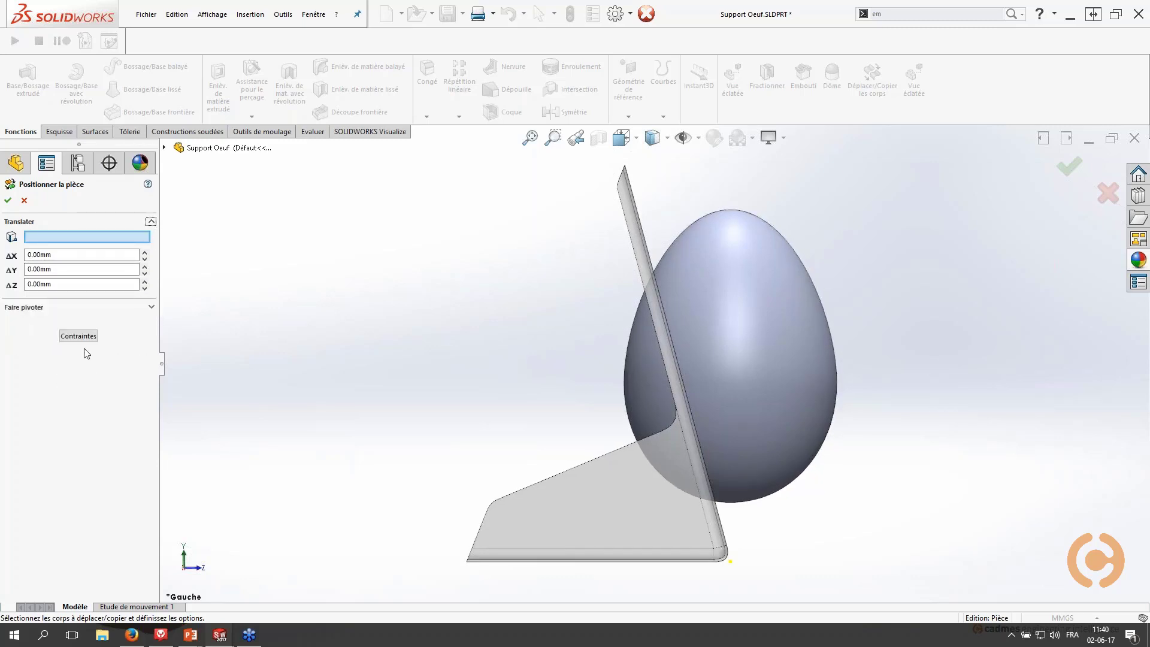
left_click(78, 336)
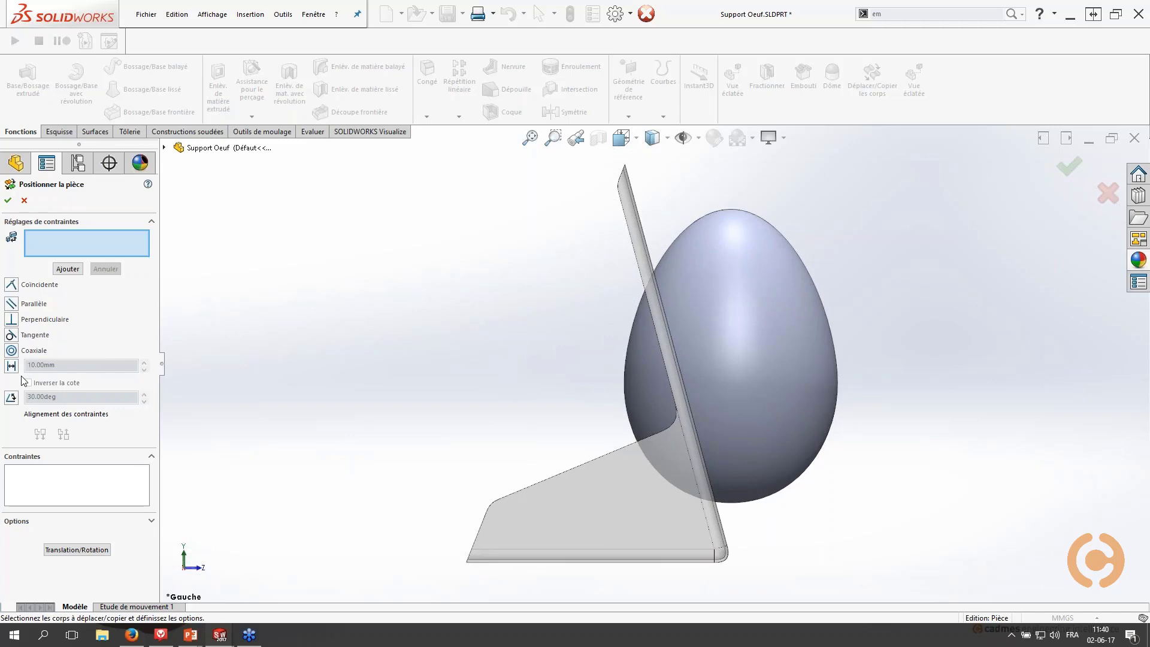
left_click(78, 550)
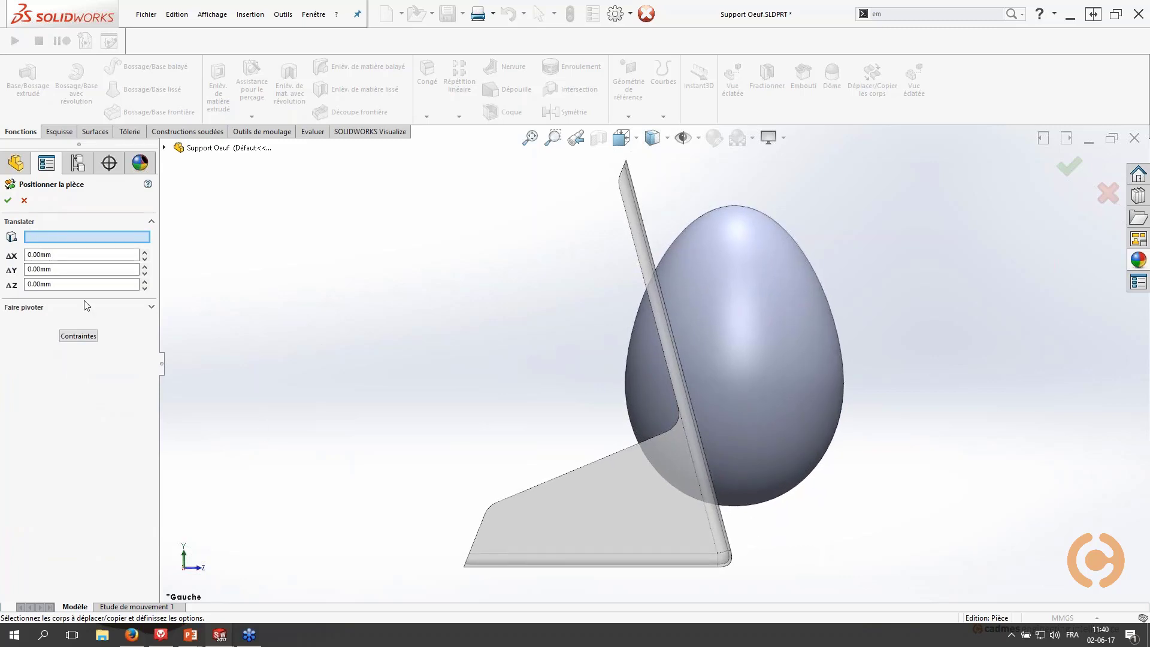
middle_click_drag(364, 366, 304, 416)
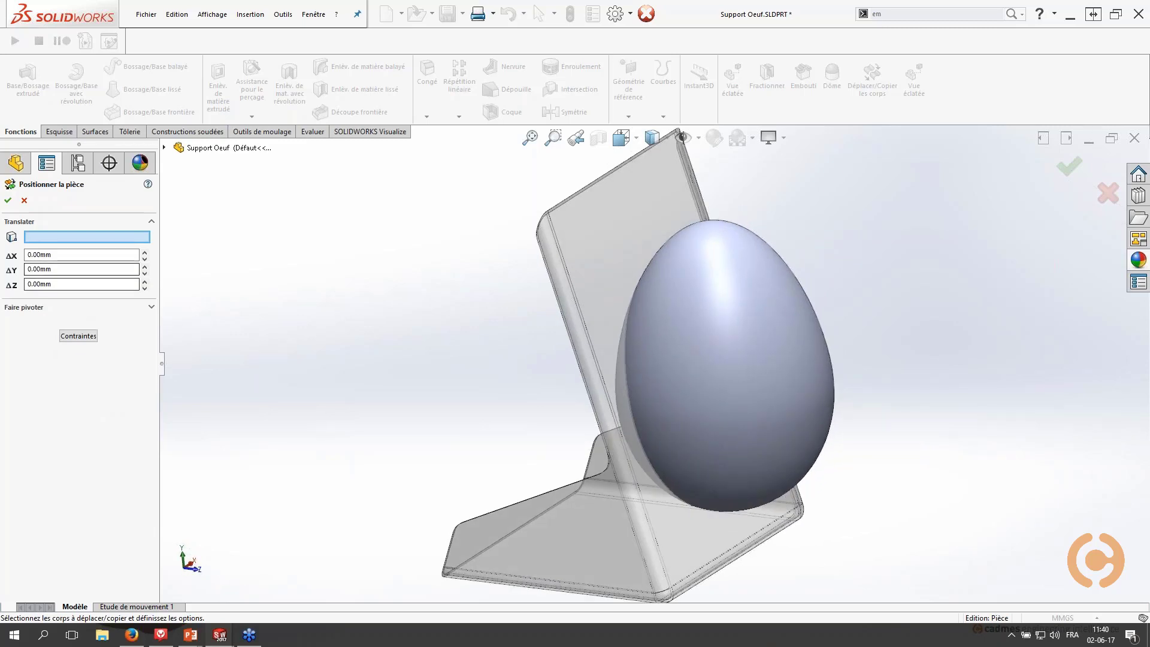
left_click(65, 256)
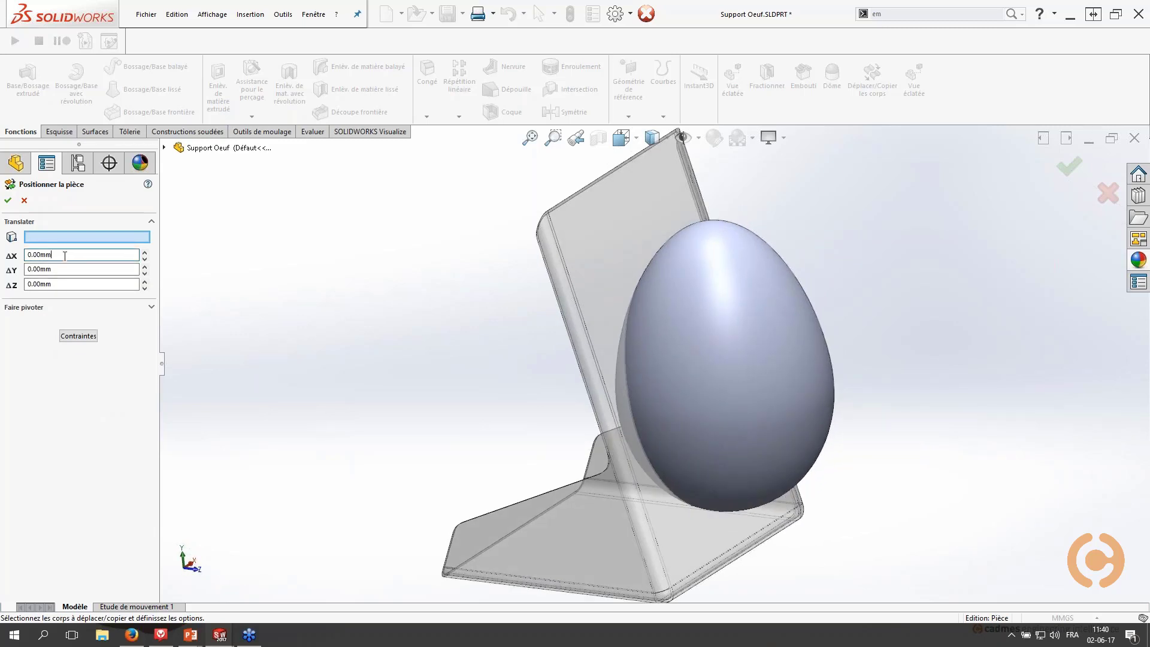
Step: Rotate the inserted egg by -15° about the X axis, check it in the left view and accept its position
left_click(150, 307)
double_click(62, 321)
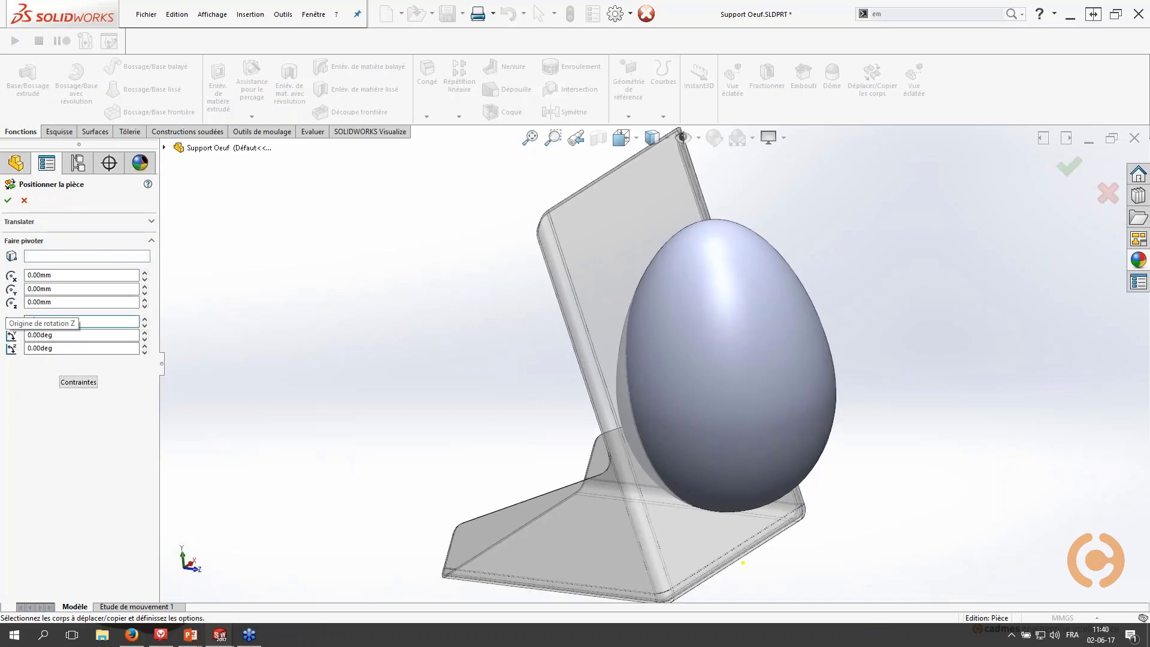
type("-15.00deg")
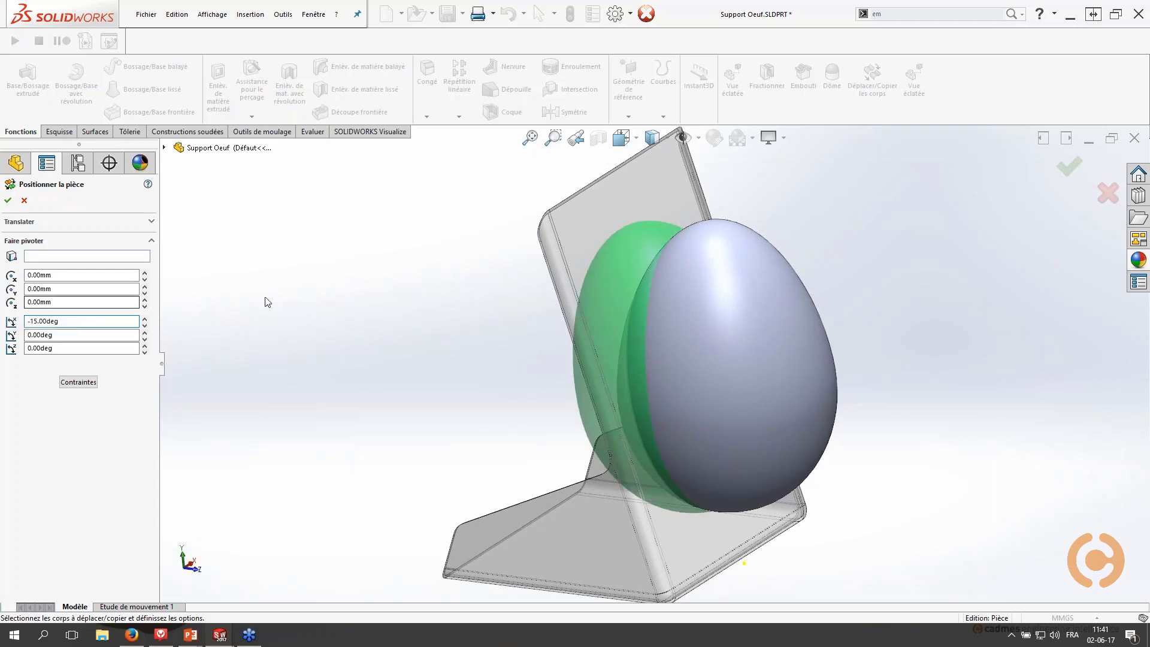
key("ctrl+3")
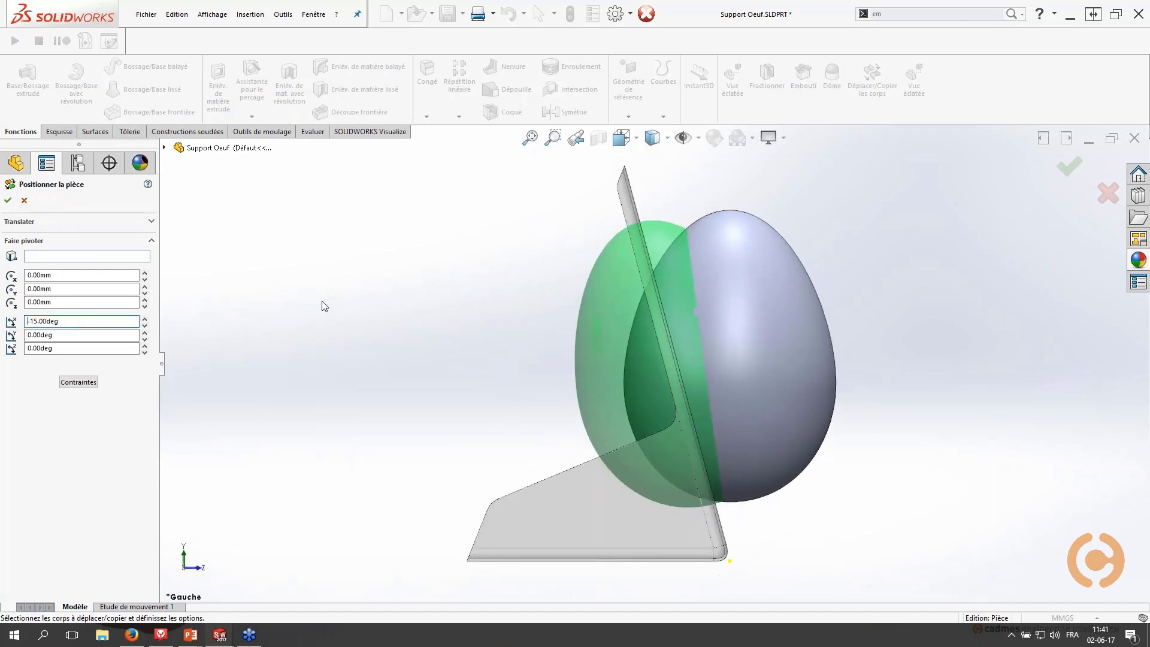
left_click(8, 200)
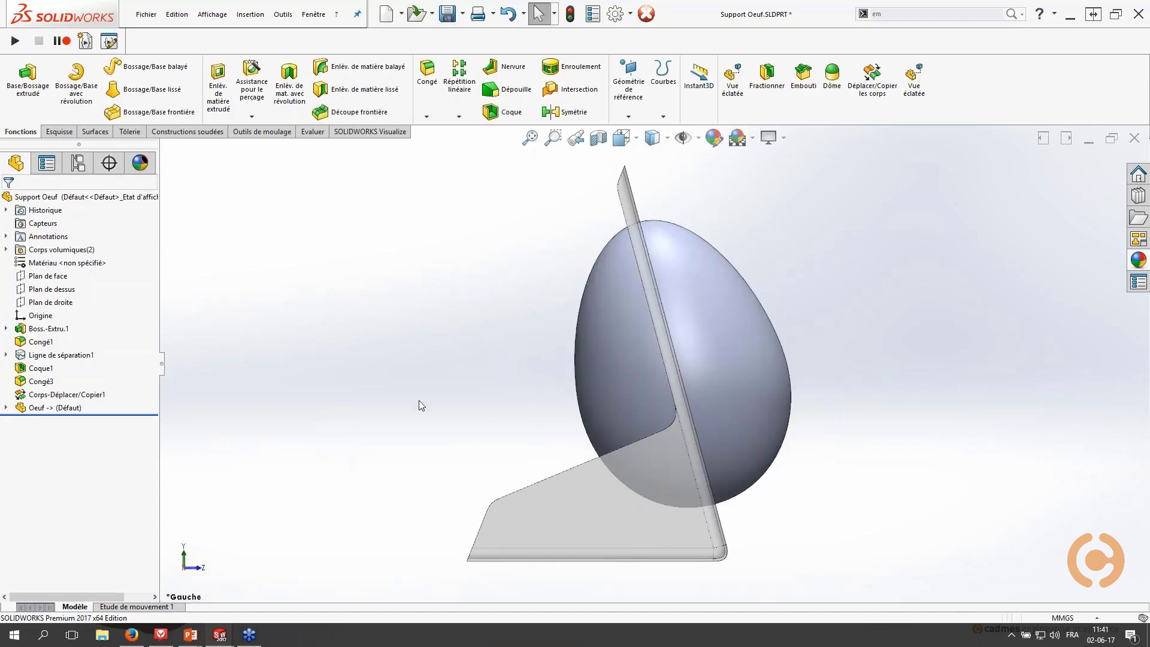
Step: Start an Embouti feature with the transparent support as target body and the egg as tool region, using Enlever les sélections
key("ctrl+7")
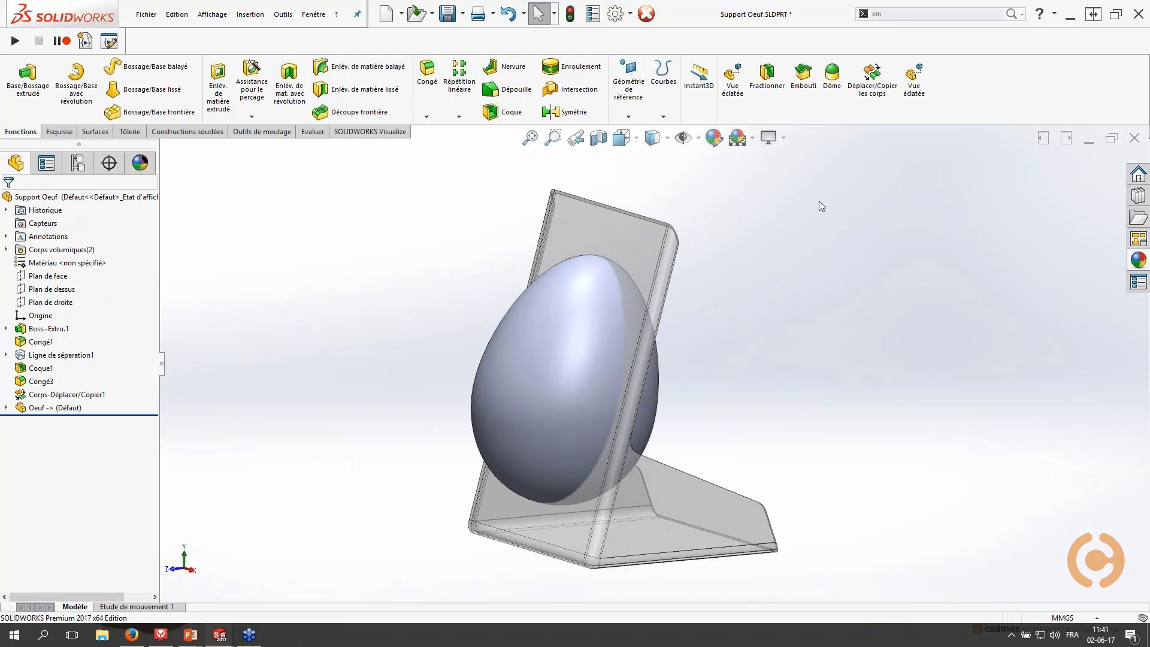
left_click(803, 75)
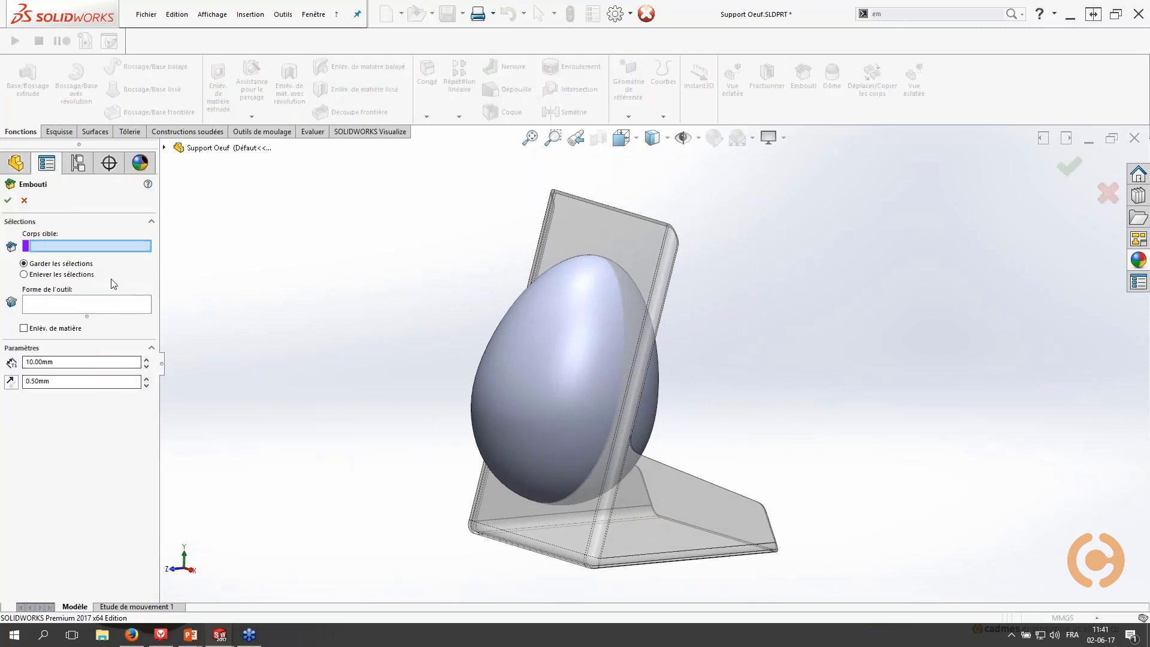
left_click(575, 224)
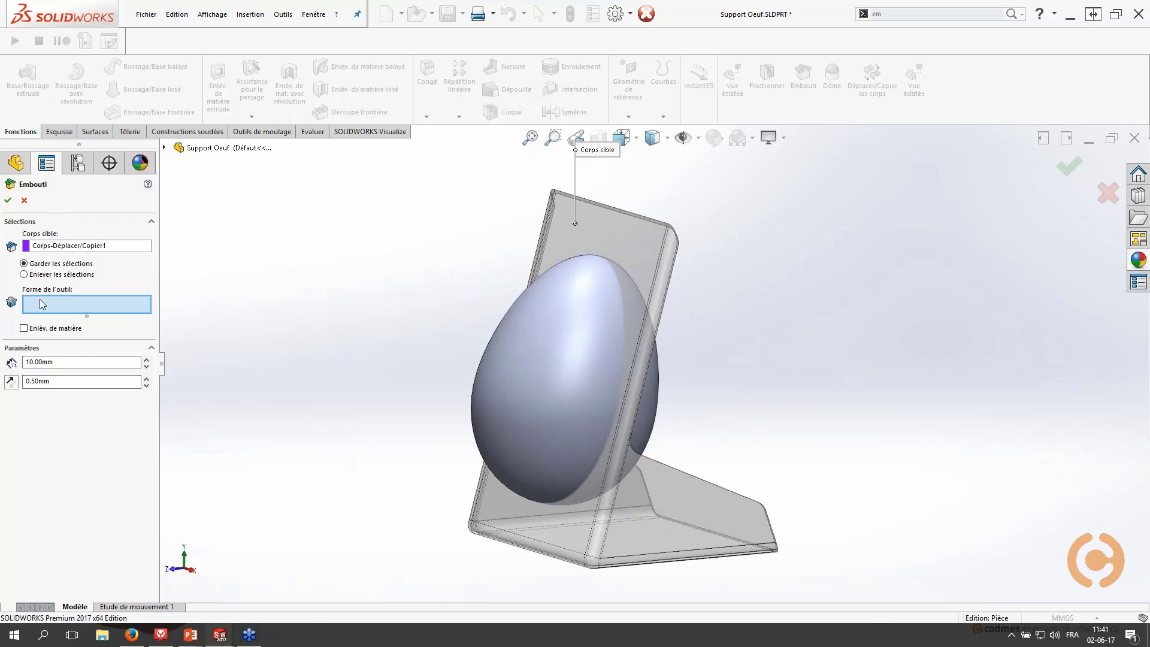
left_click(525, 362)
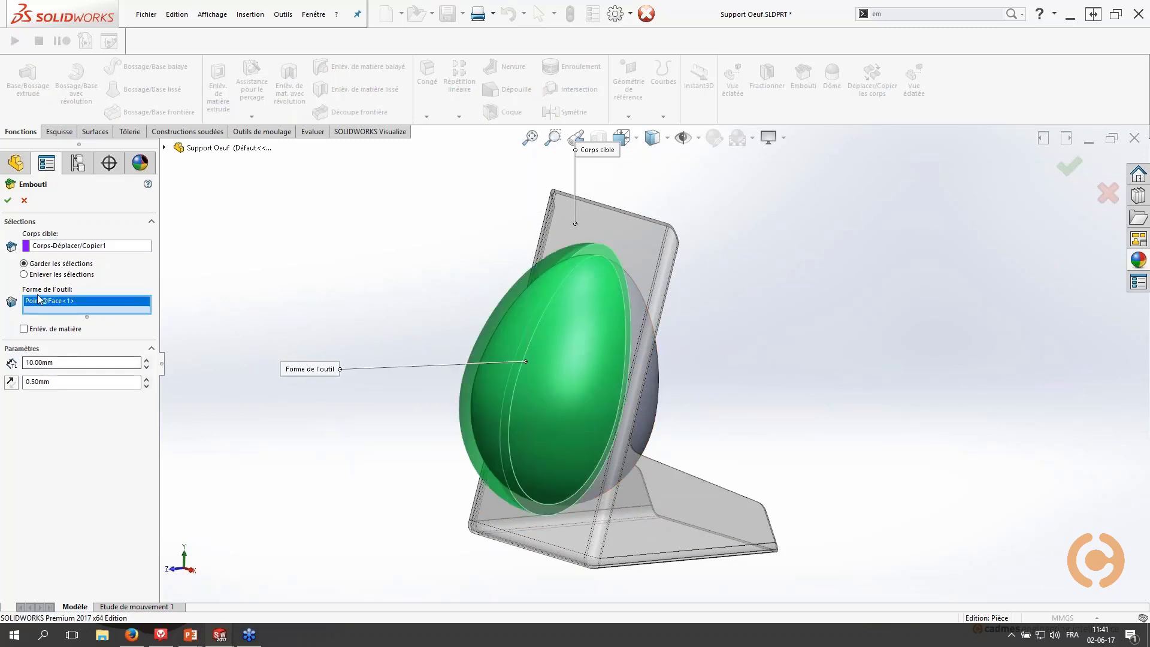
left_click(24, 274)
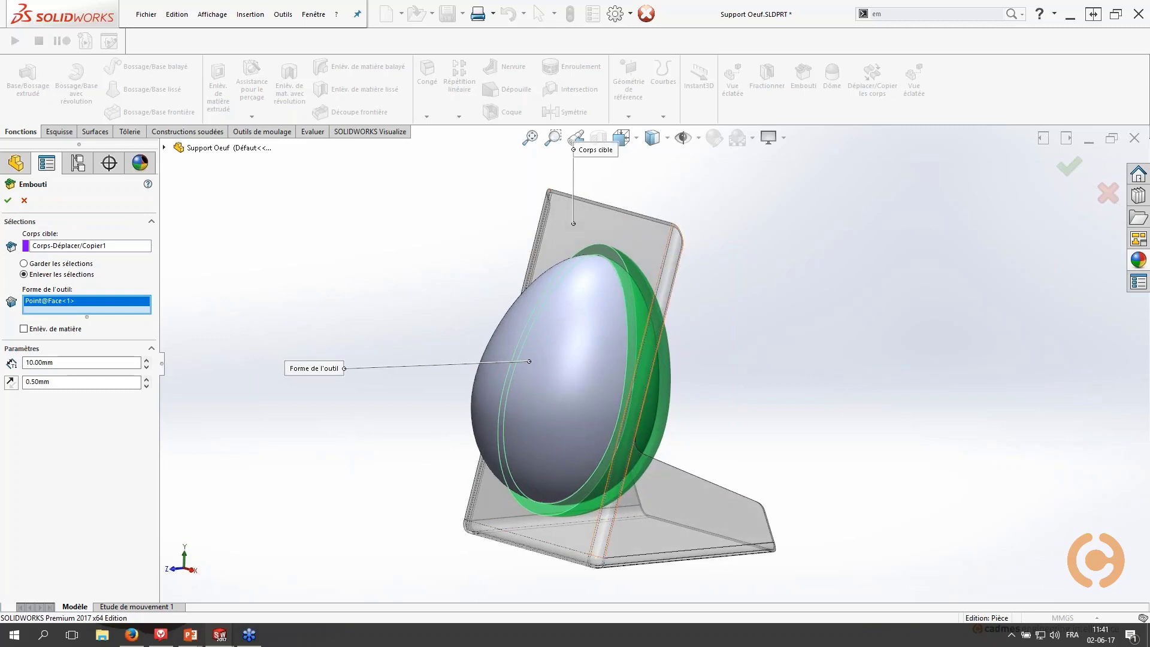
Step: Set the Embouti thickness to 2 mm and the clearance to 1 mm
left_click(63, 363)
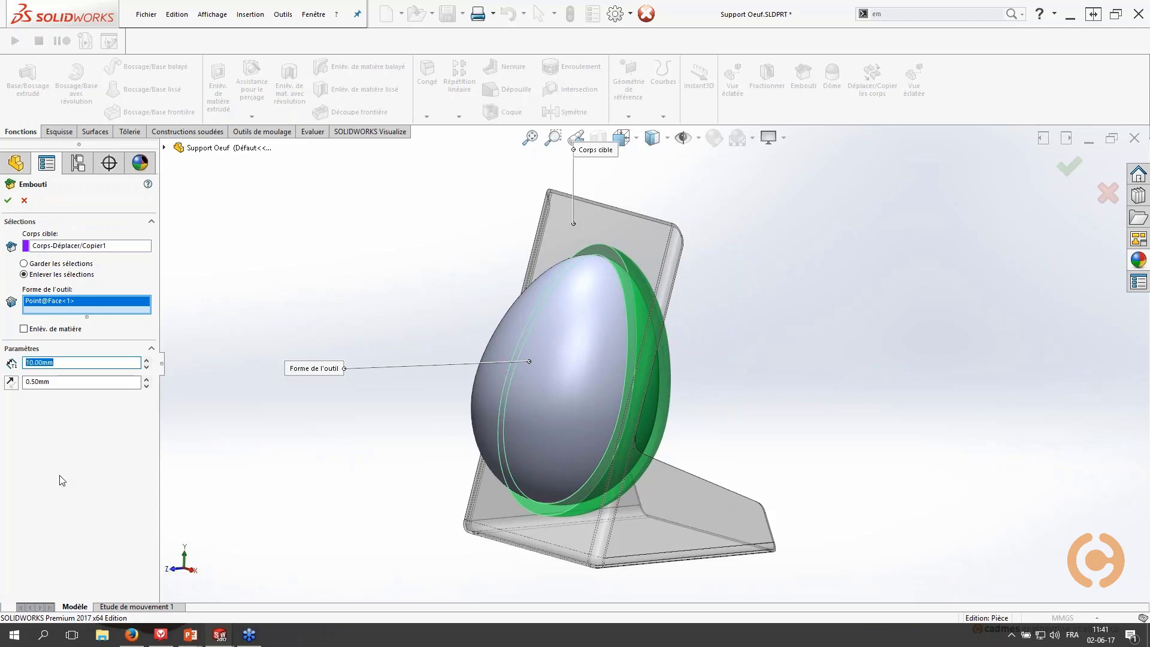
type("2")
key("Return")
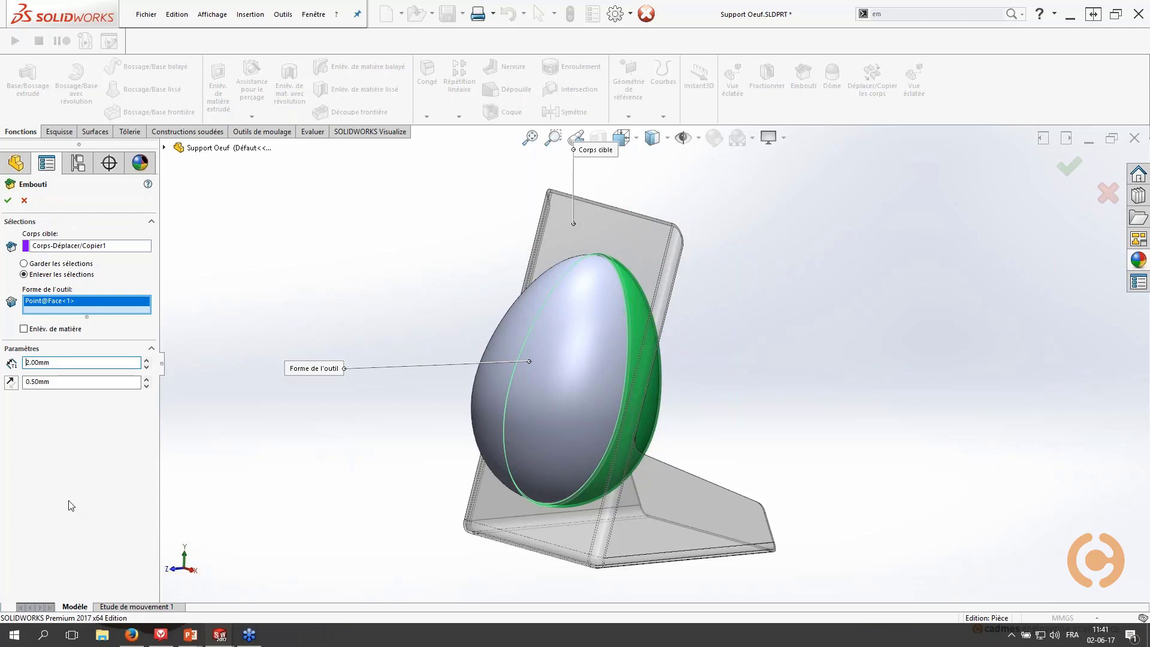
double_click(59, 381)
type("1")
key("Return")
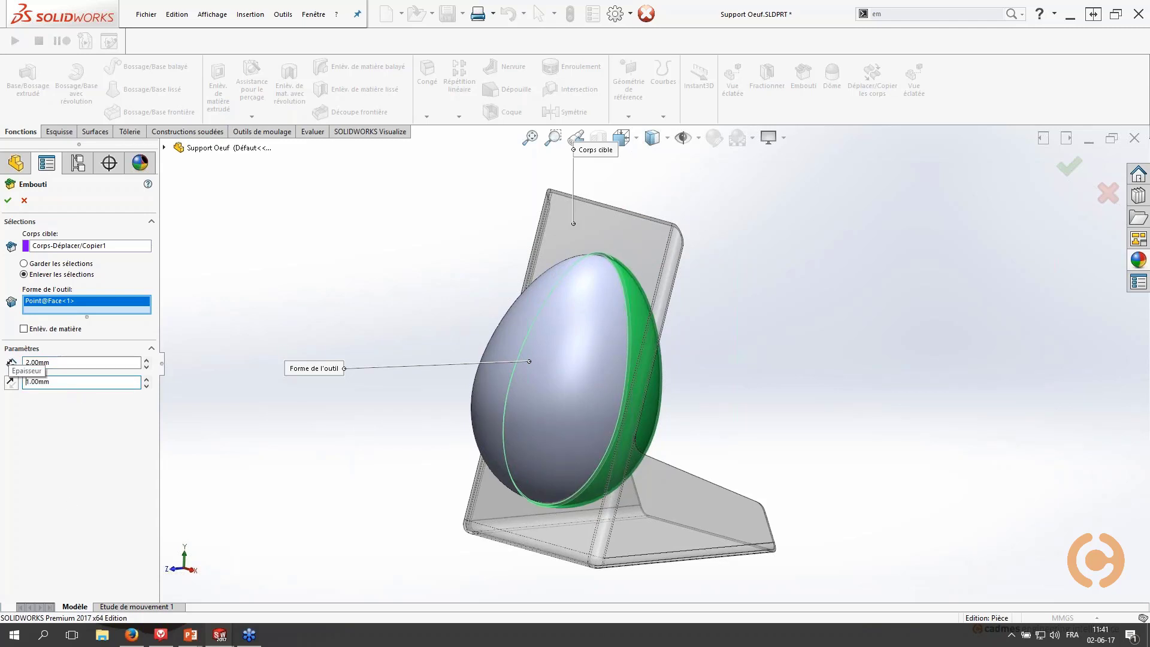
Step: Try an Embouti clearance of 0 mm around the egg
scroll(599, 239, "down", 7)
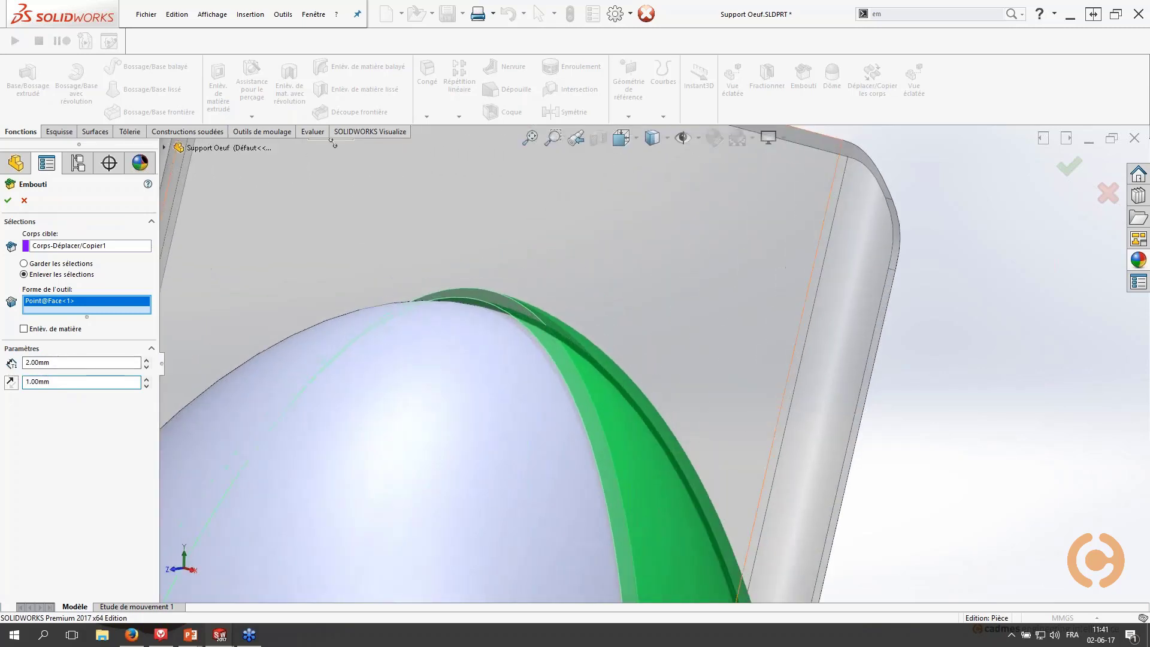
key("ctrl+a")
type("0")
key("Return")
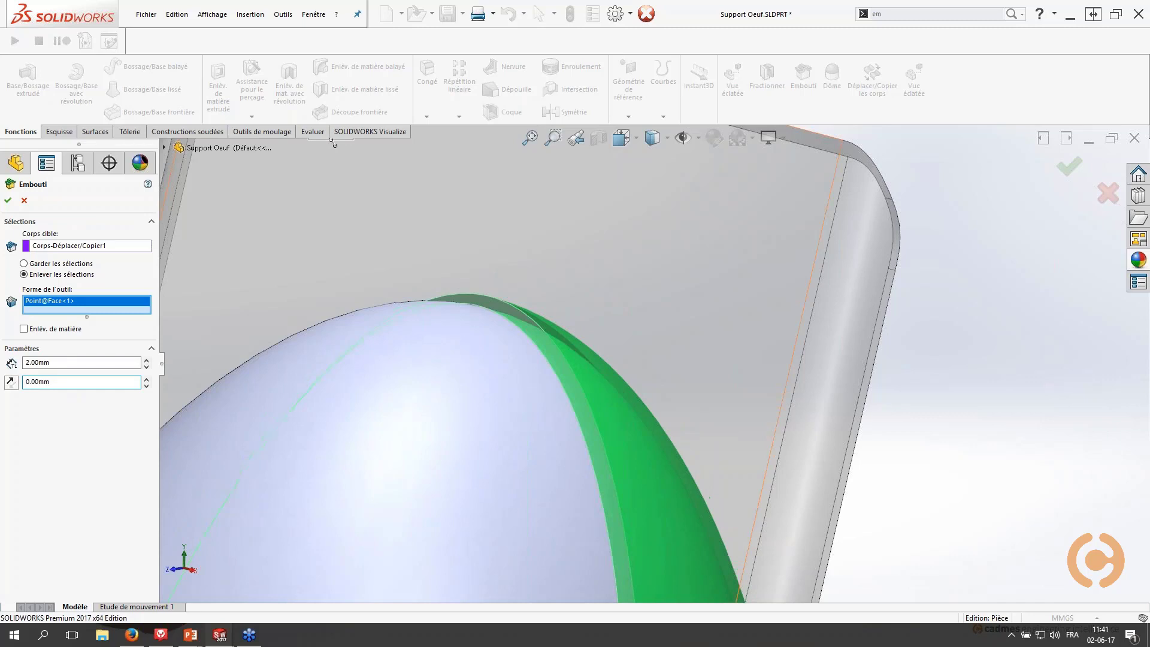
Step: Set the Embouti clearance to 1 mm, accept the feature and inspect the indented support from the side
left_click_drag(56, 382, 4, 384)
type("1")
key("Return")
left_click(8, 200)
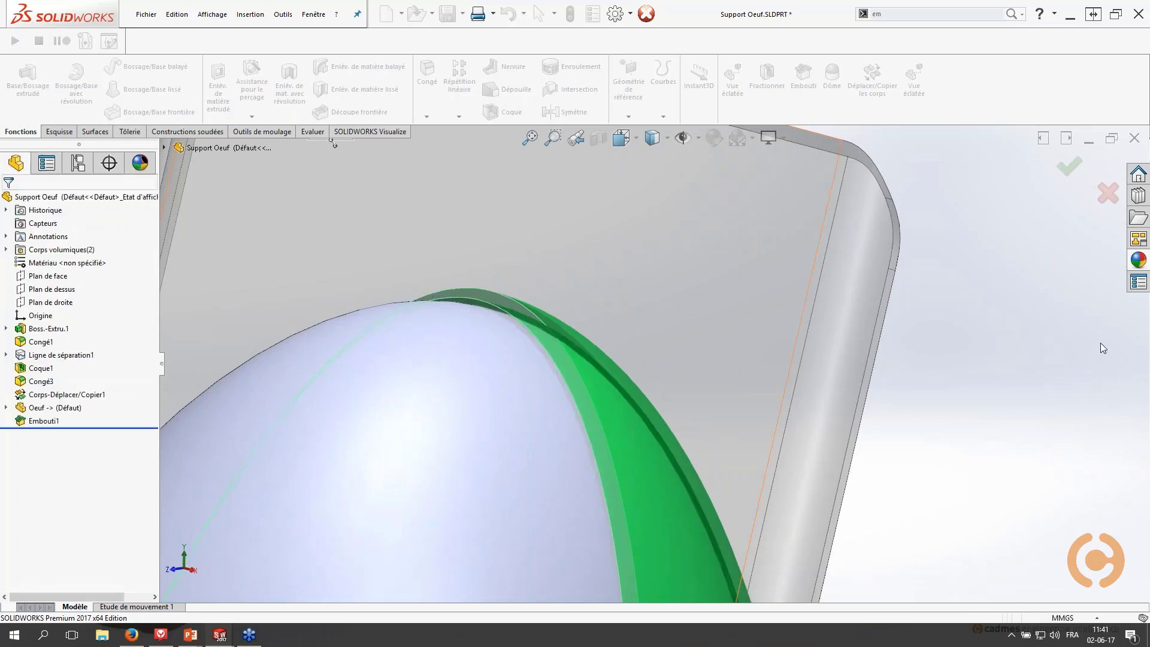
middle_click_drag(659, 364, 689, 268)
scroll(907, 435, "up", 2)
middle_click_drag(907, 435, 902, 436)
scroll(902, 436, "up", 2)
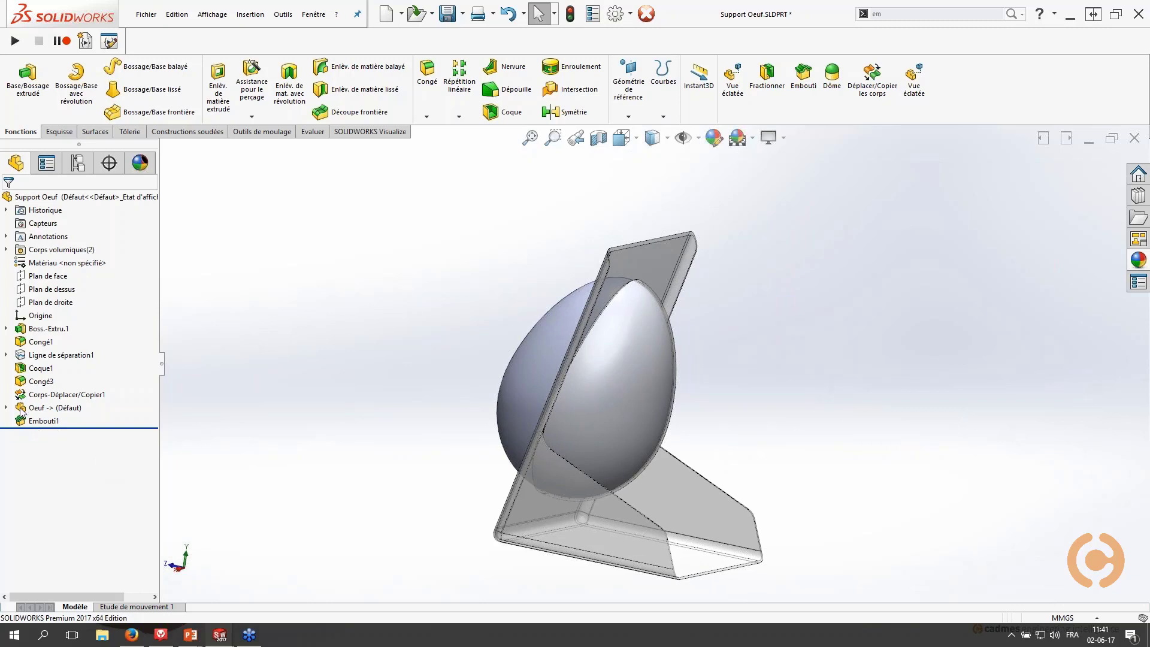
Step: Open the inserted Oeuf part in its own document and roll its feature history forward to the end
left_click(51, 414)
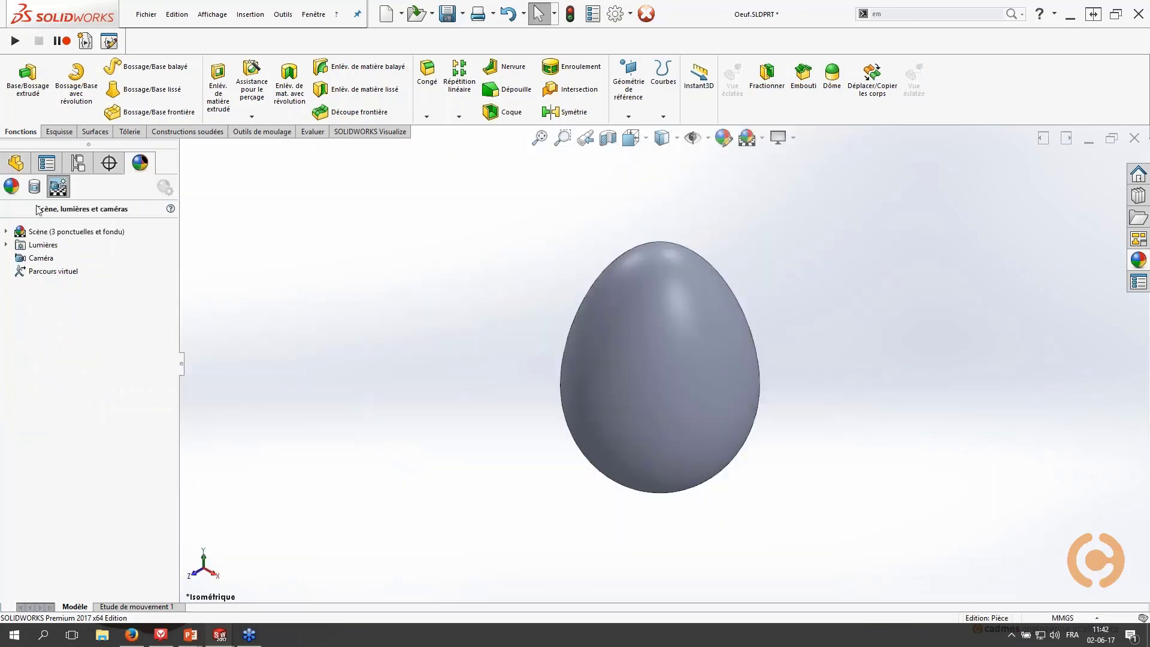
left_click(17, 163)
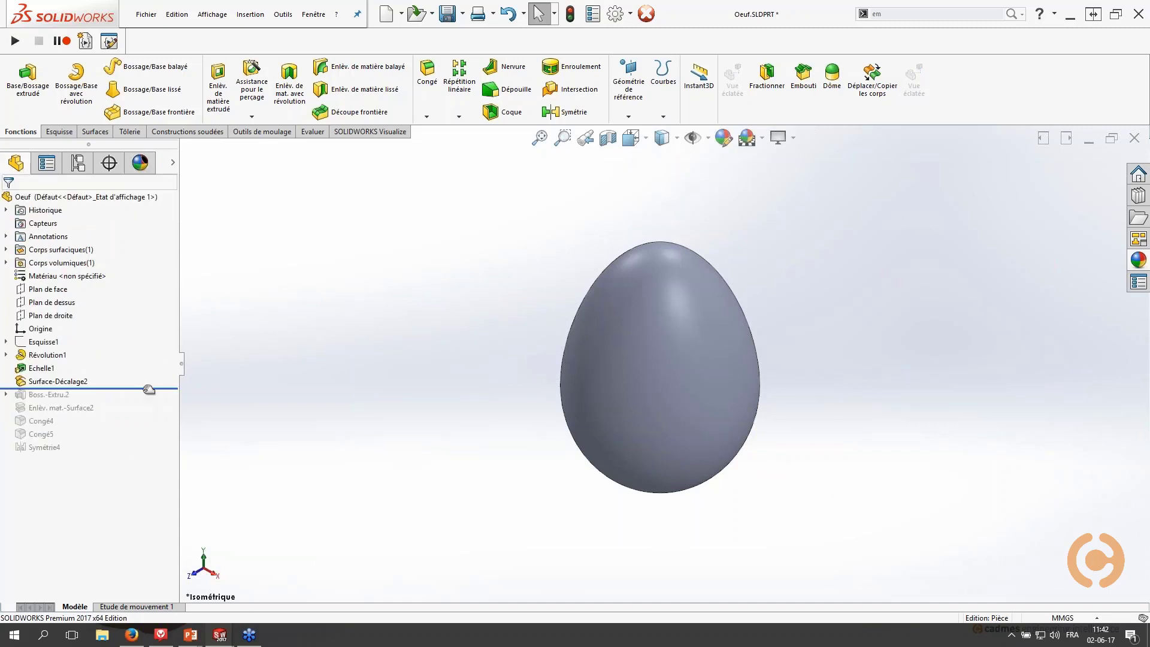
right_click(148, 390)
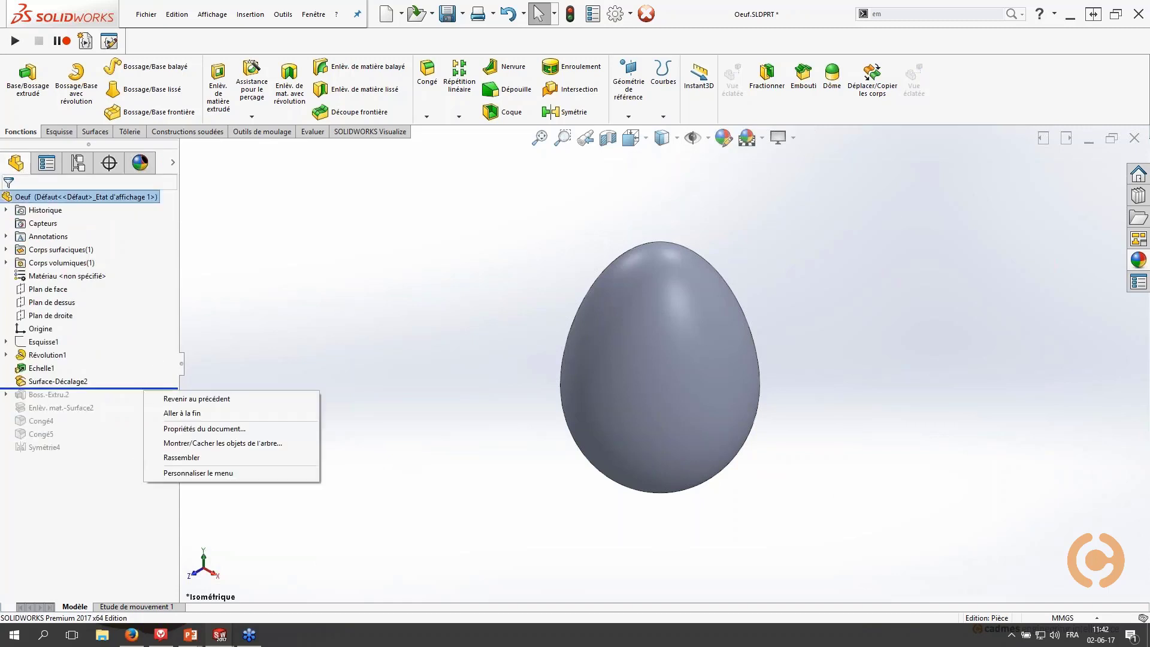
left_click(198, 413)
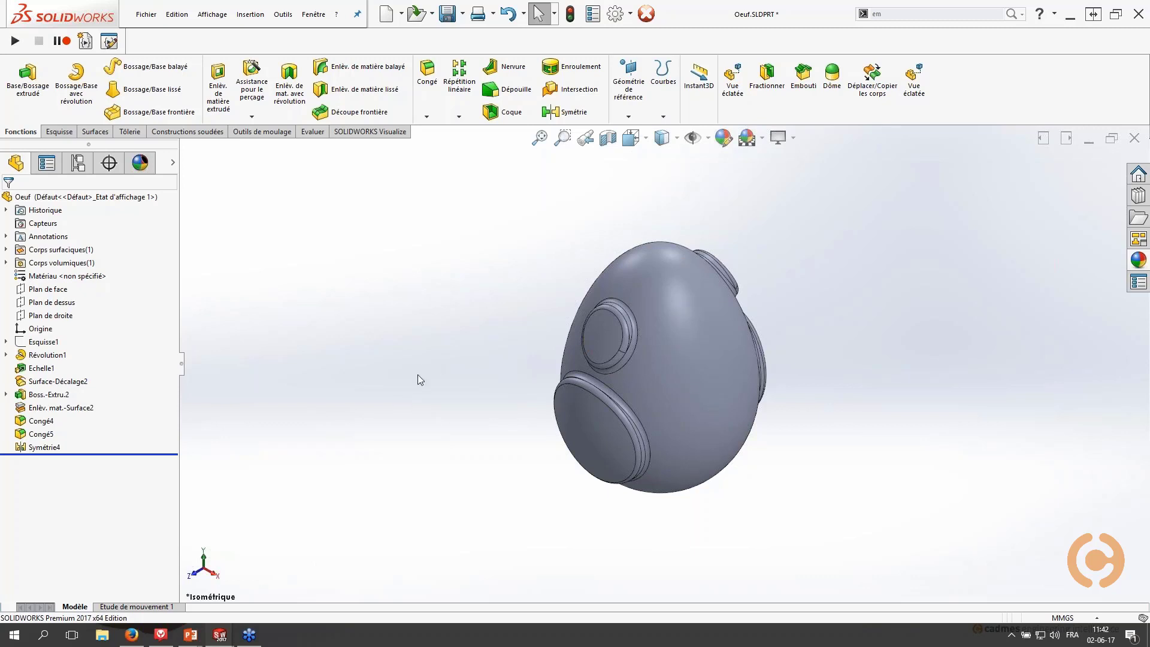
Step: Return to Support Oeuf and rebuild it so the egg and its indent take the updated shape
key("ctrl+Tab")
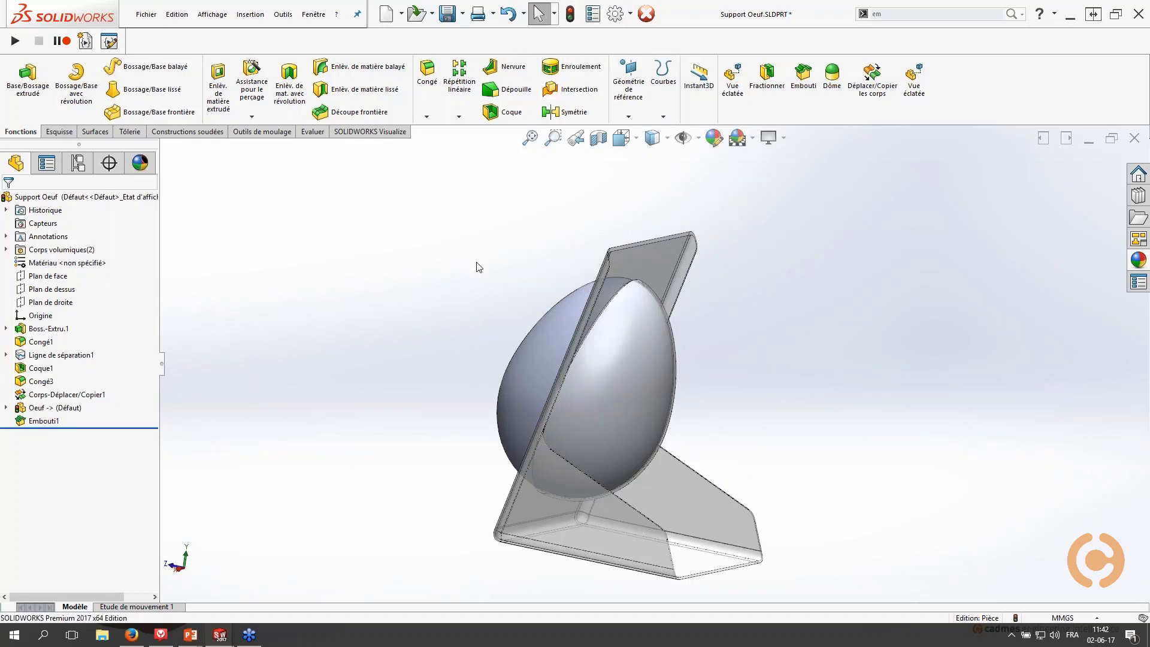
key("ctrl+b")
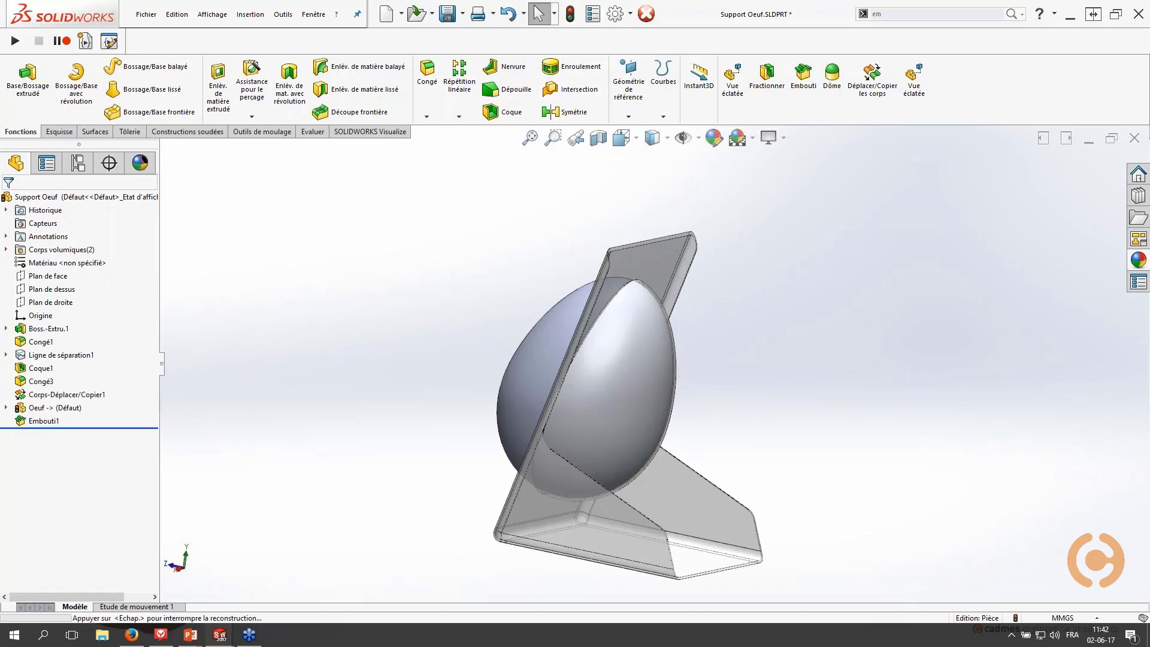
middle_click_drag(608, 389, 601, 395)
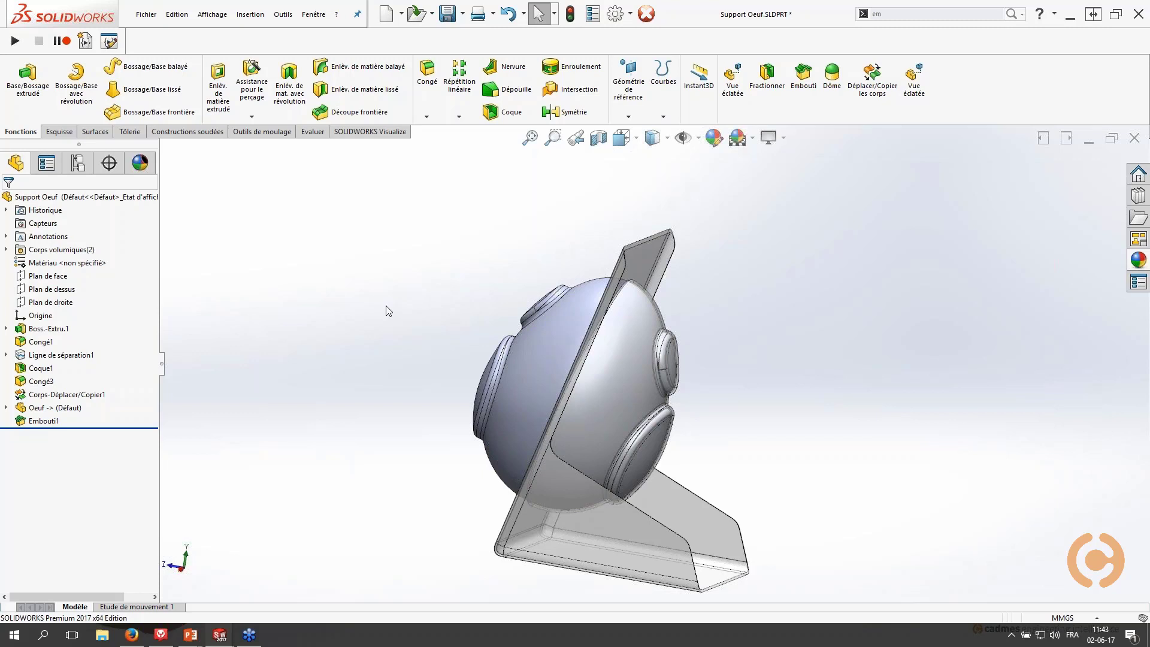
Step: Delete the <Oeuf>-<Symétrie4> solid body with Supprimer/Garder le corps, keeping only the Embouti1 body
left_click(312, 132)
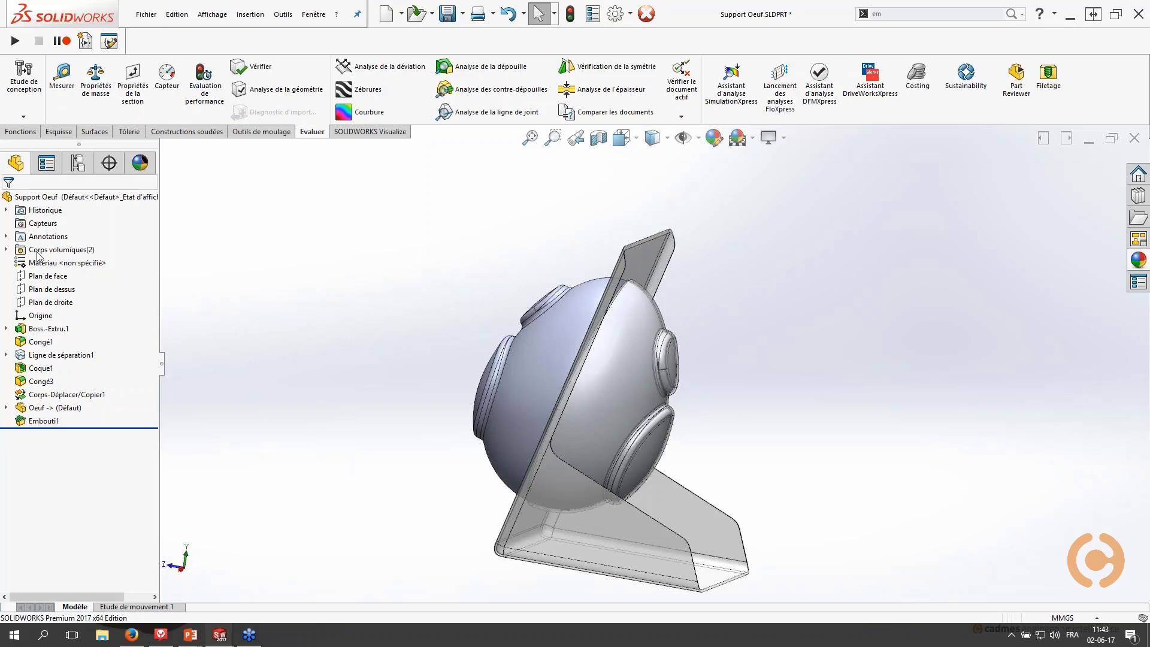
left_click(6, 250)
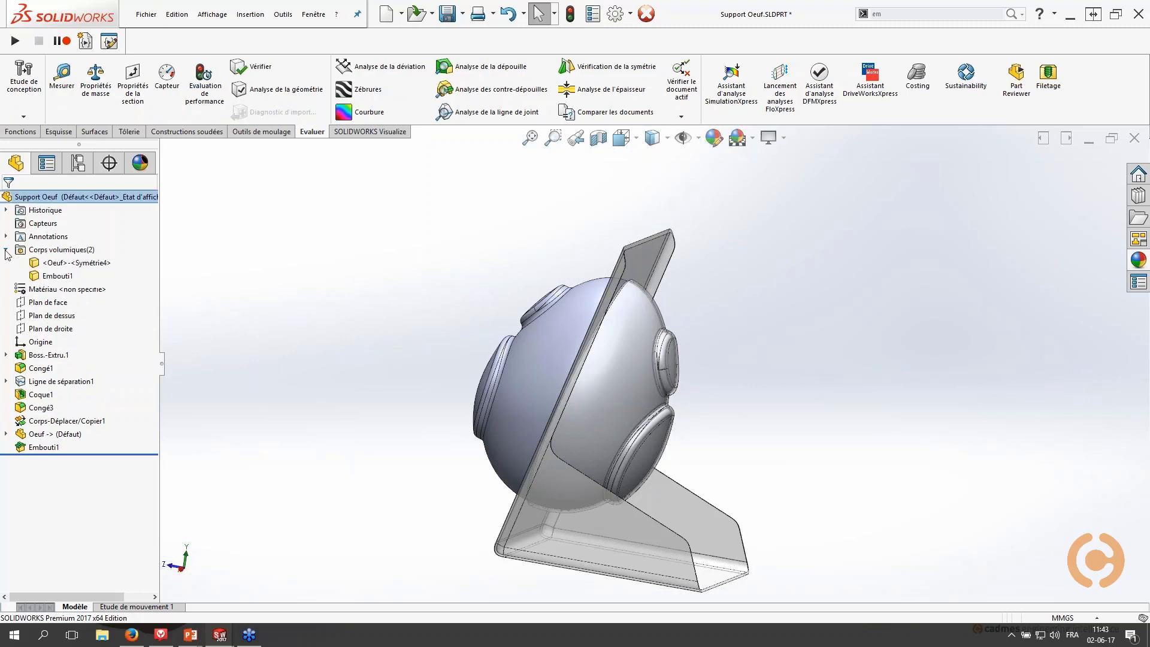
left_click(55, 263)
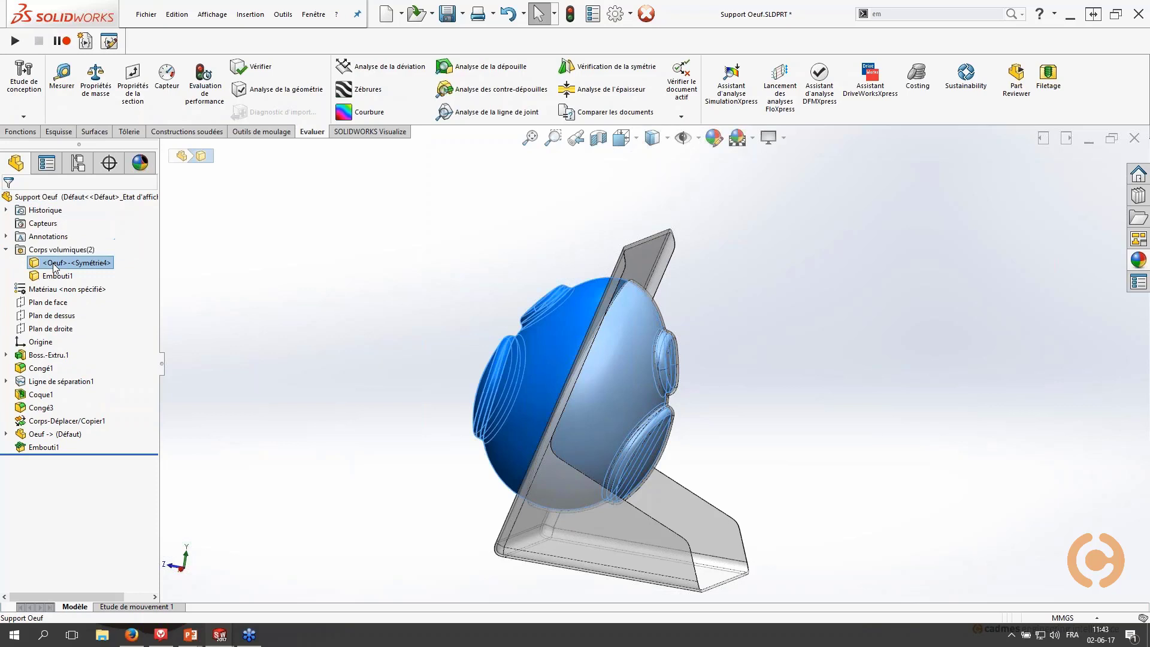
right_click(54, 265)
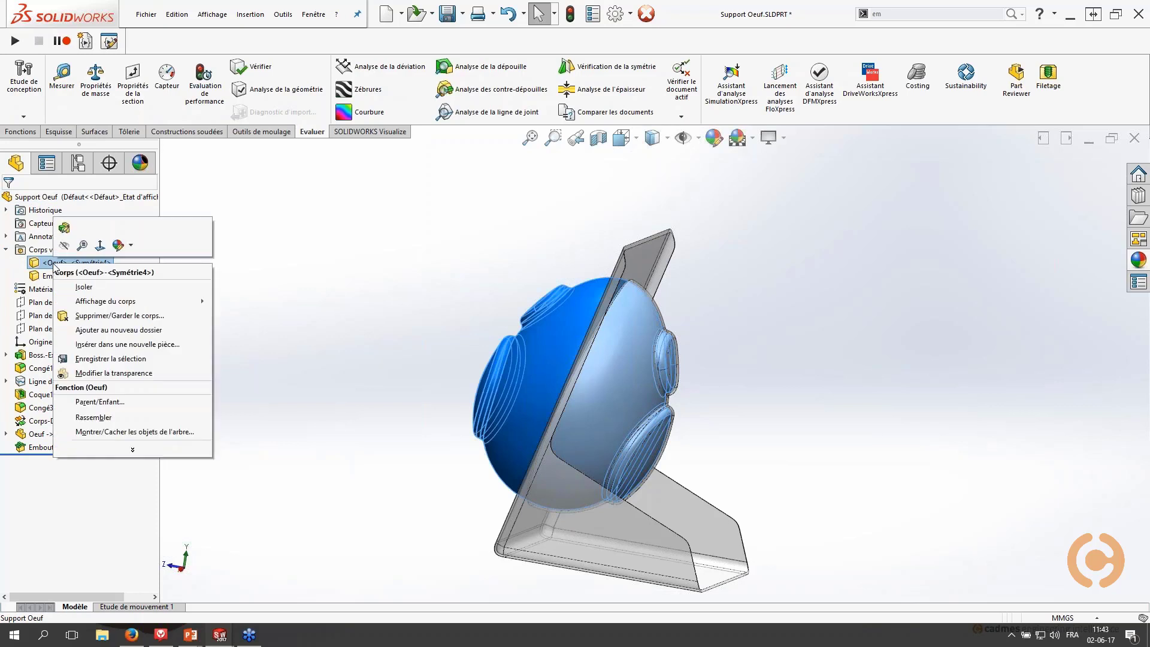
left_click(137, 320)
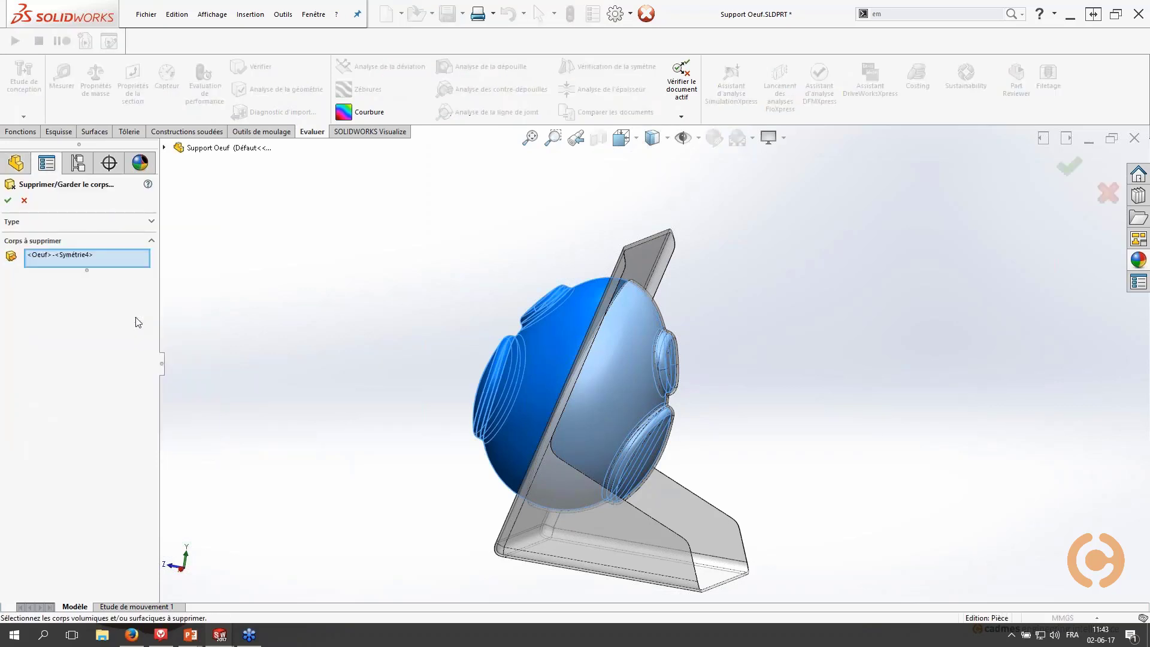
left_click(8, 202)
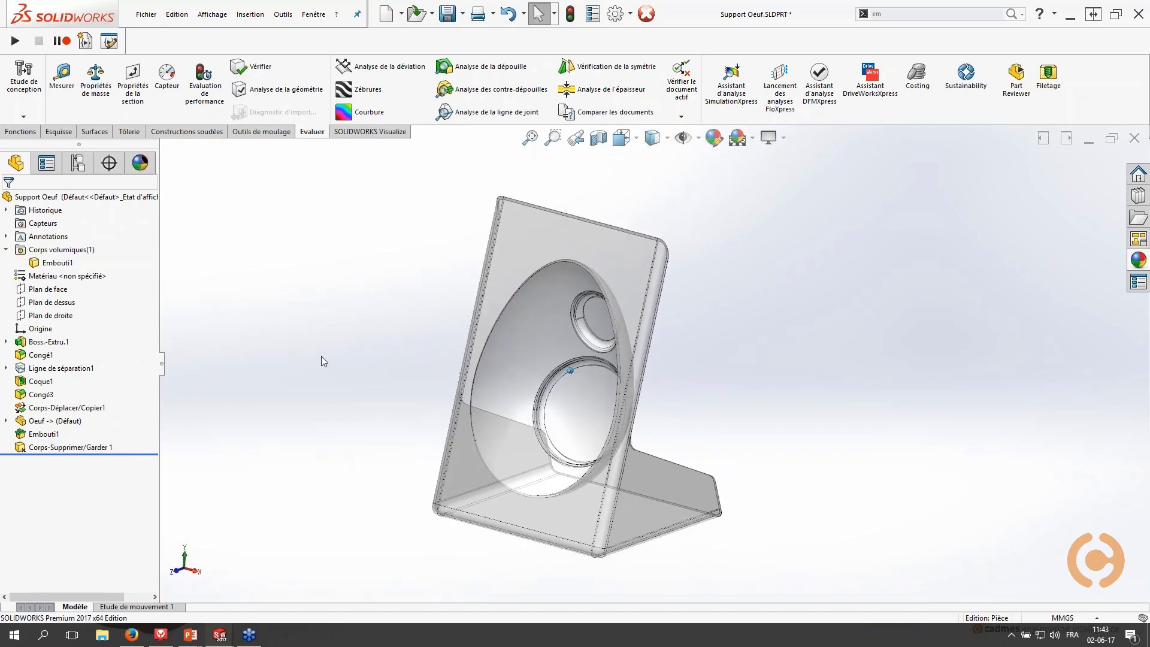
left_click(55, 448)
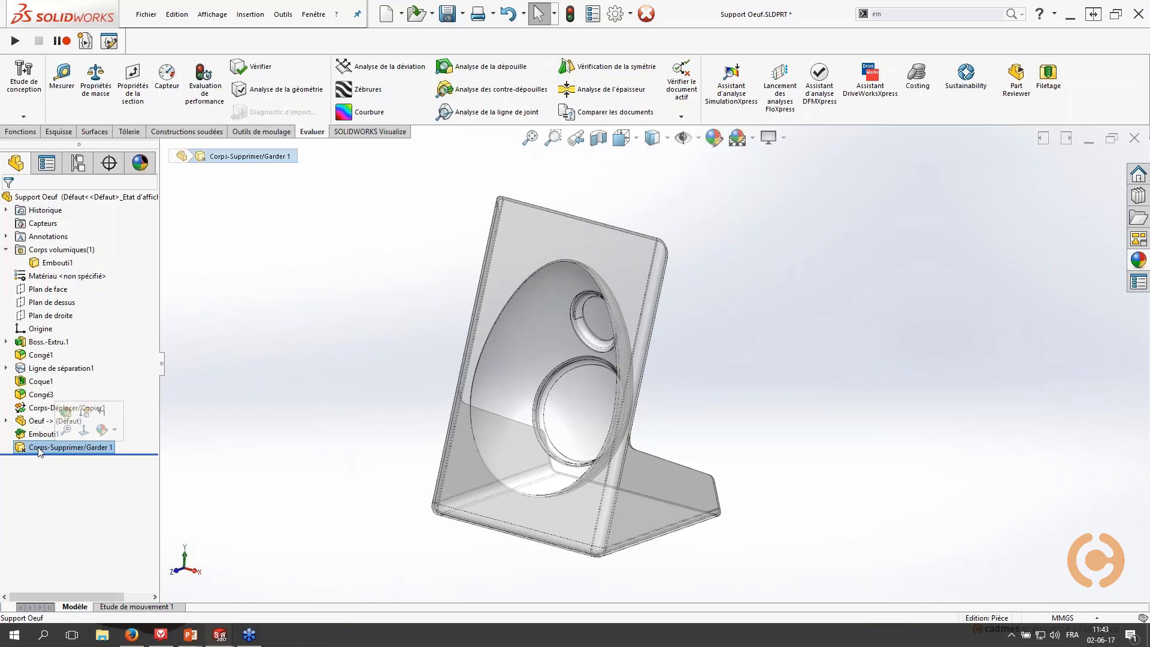
left_click(266, 387)
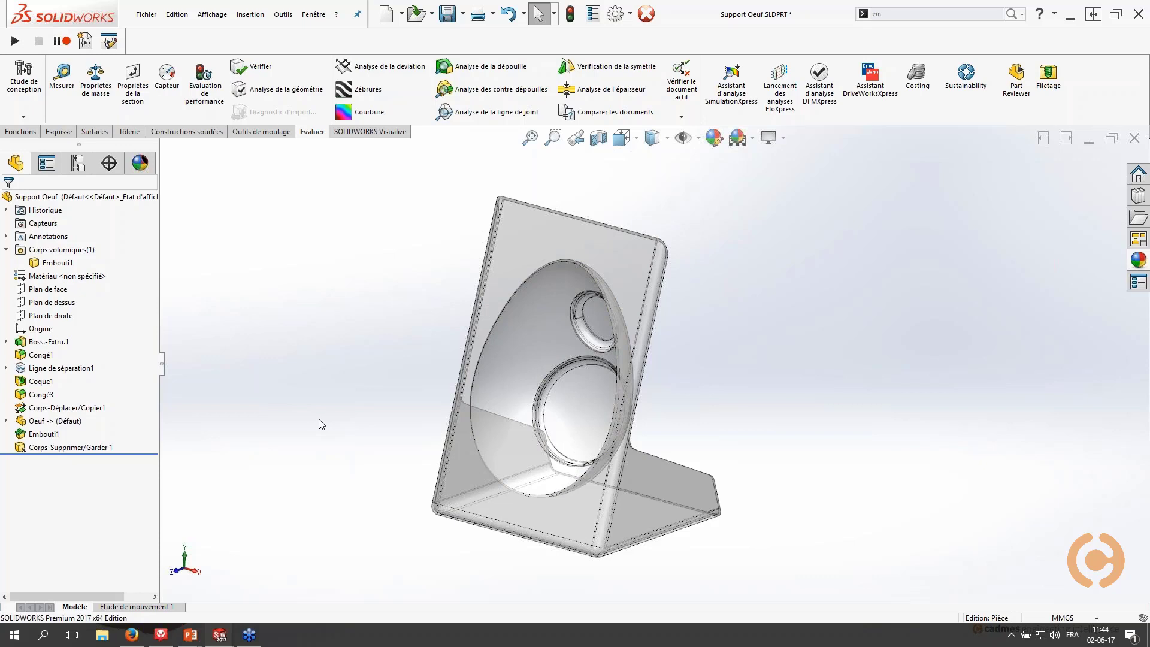
Step: Roll the Oeuf part back to just after Surface-Décalage2 and update Support Oeuf from it
key("ctrl+Tab")
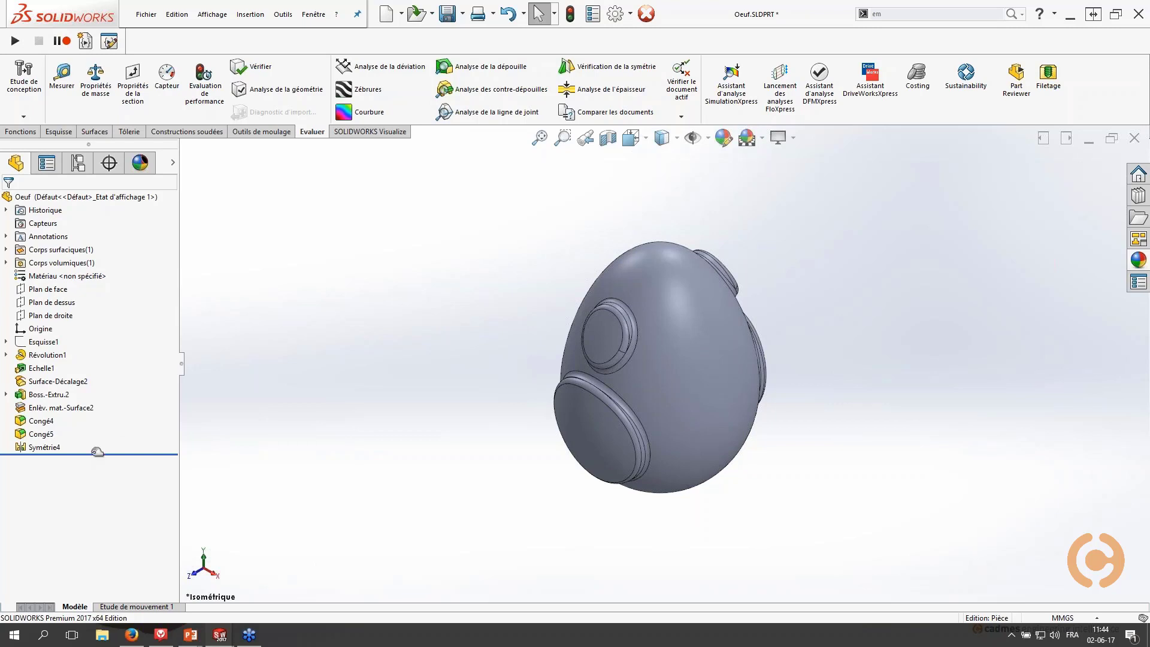
left_click(49, 395)
left_click(94, 359)
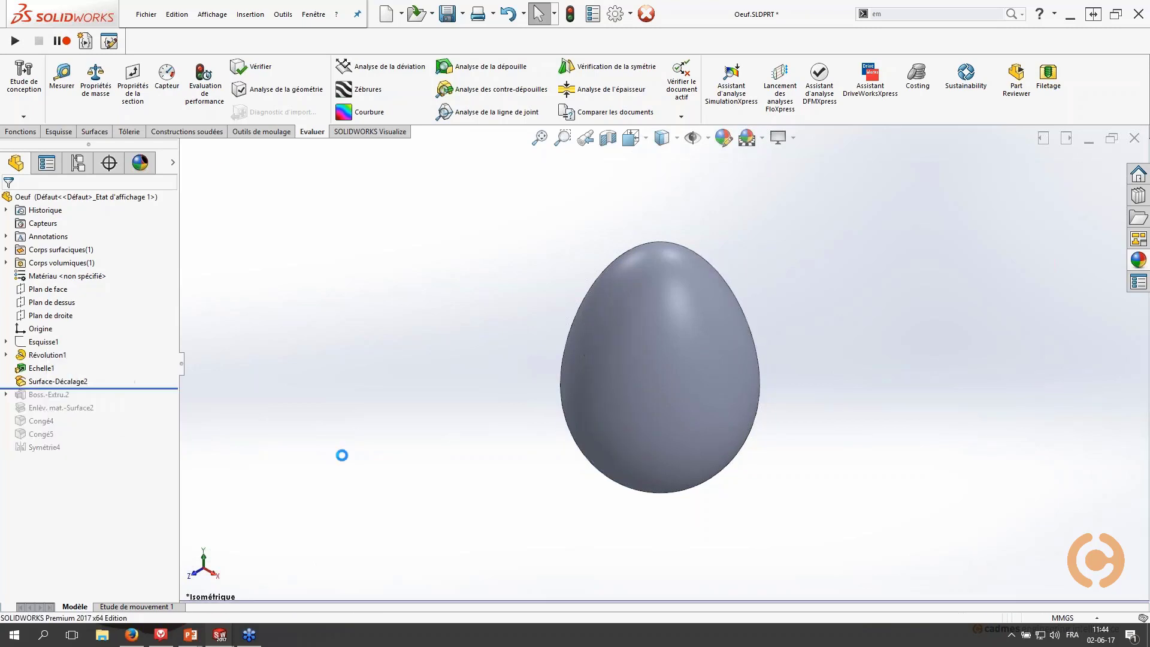
key("ctrl+Tab")
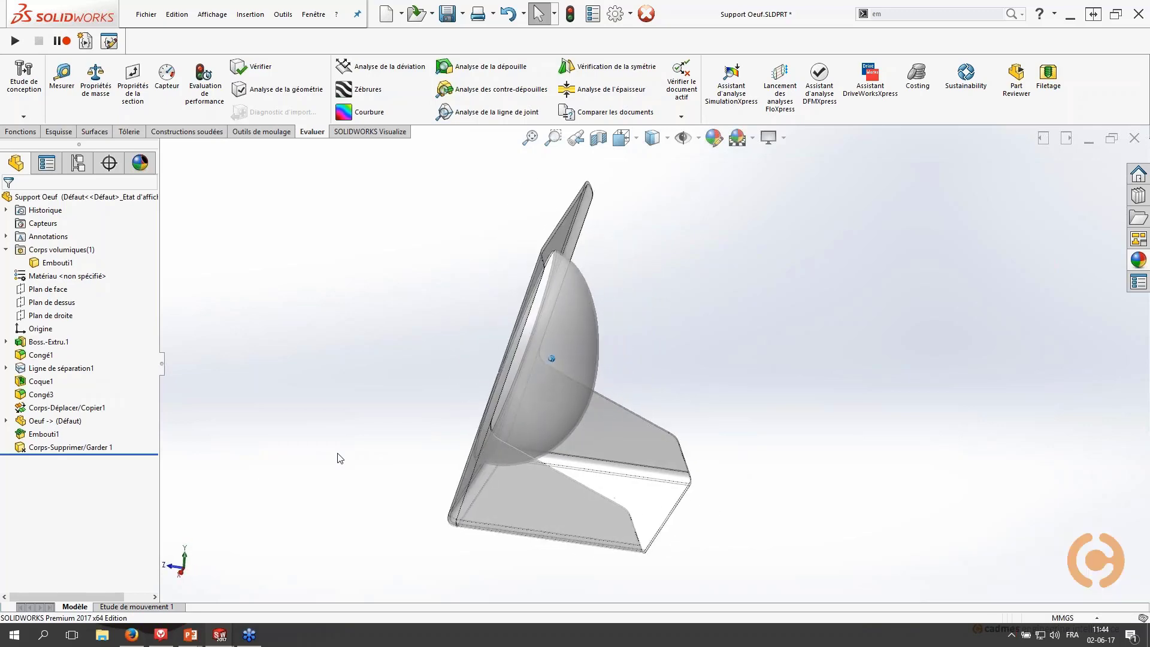
Step: Close Support Oeuf and insert Oeuf.SLDPRT into the Frigolite part at the origin, with the Déplacer/Copier locating option on
left_click(646, 15)
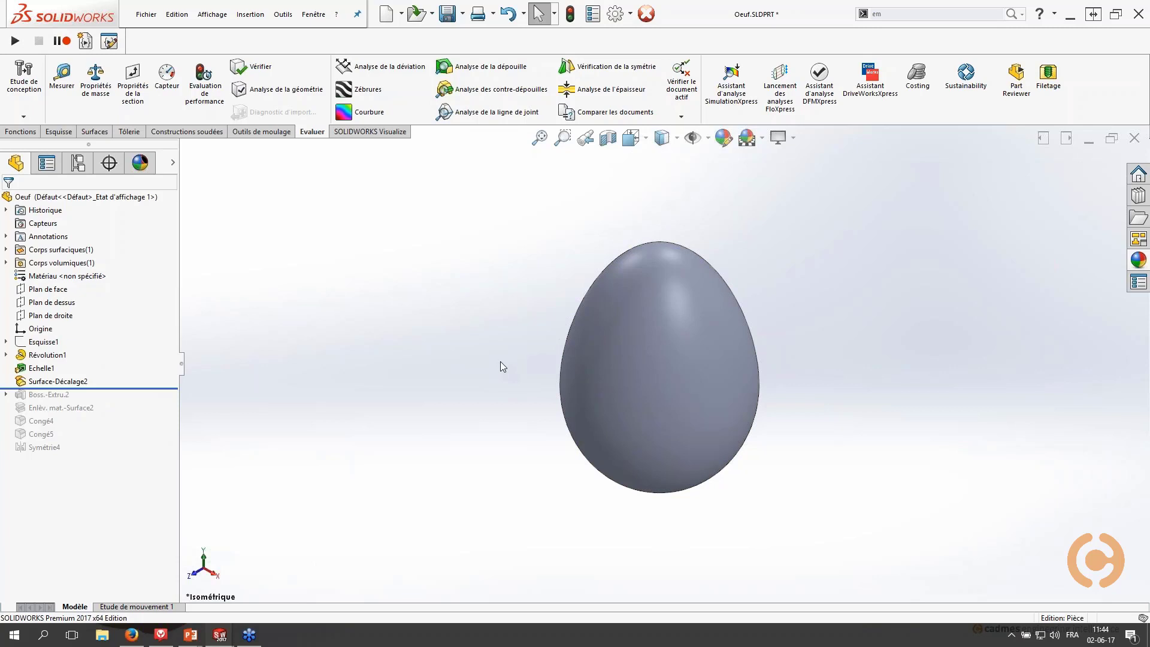
key("ctrl+Tab")
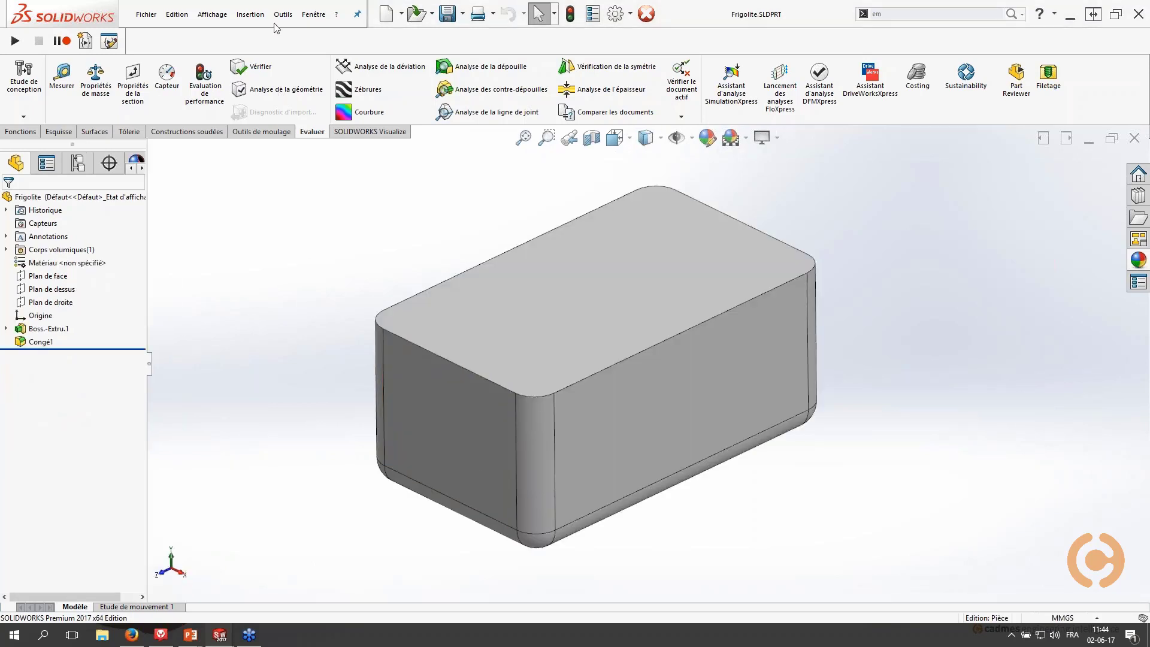
left_click(250, 16)
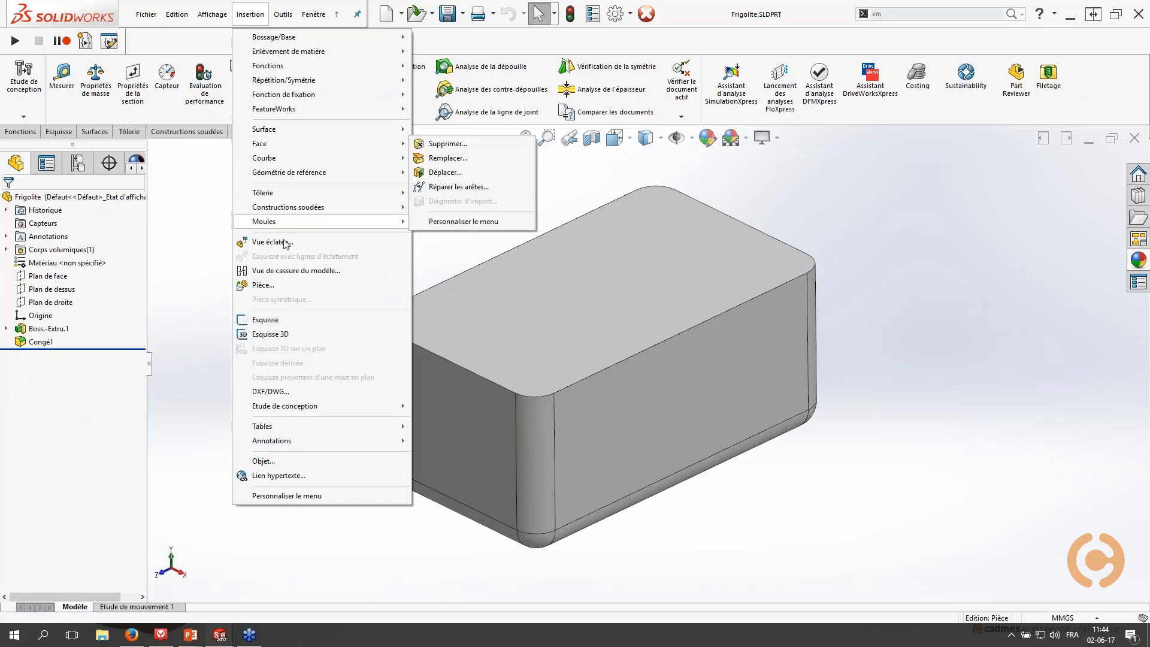
left_click(272, 286)
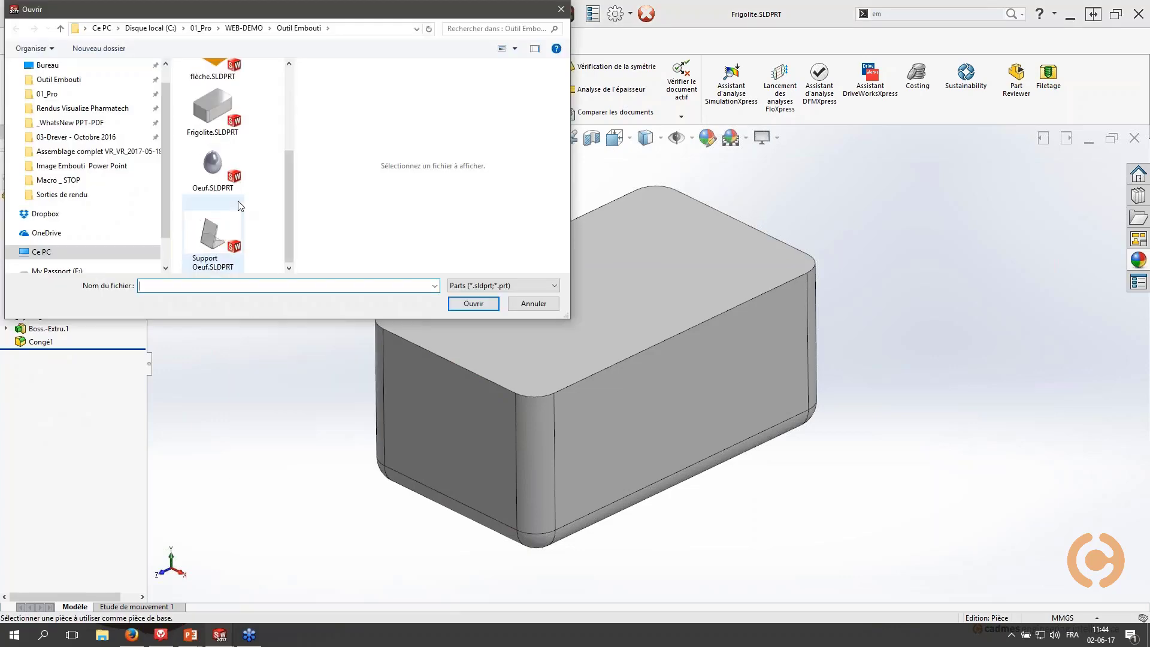
left_click(221, 165)
double_click(221, 166)
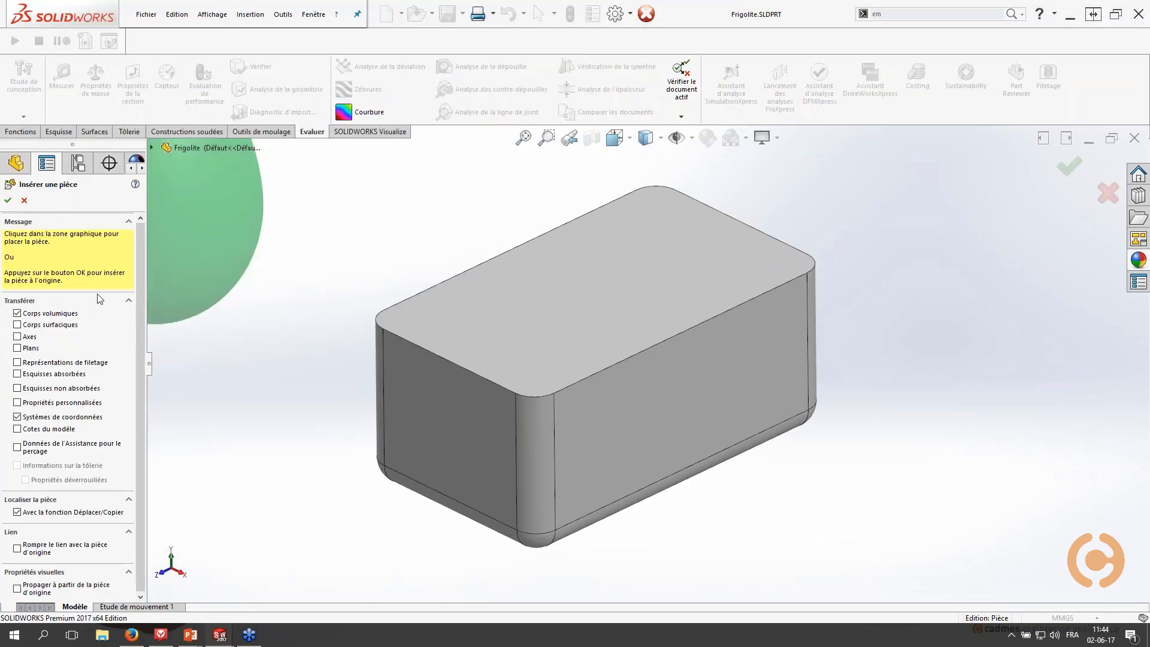
left_click(8, 201)
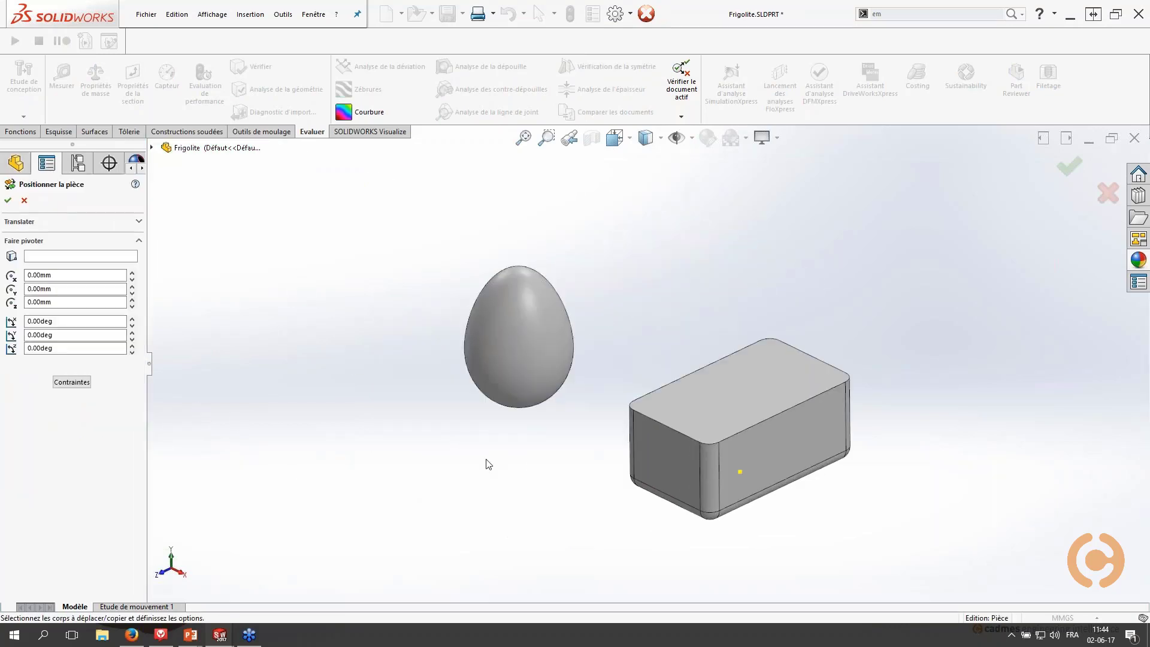
Step: Translate the inserted egg 230 mm along X over the Frigolite block in the front view and accept its position
mouse_move(489, 465)
middle_mouse_down()
mouse_move(441, 410)
mouse_move(479, 451)
middle_mouse_up()
middle_click_drag(656, 325, 582, 290, "ctrl")
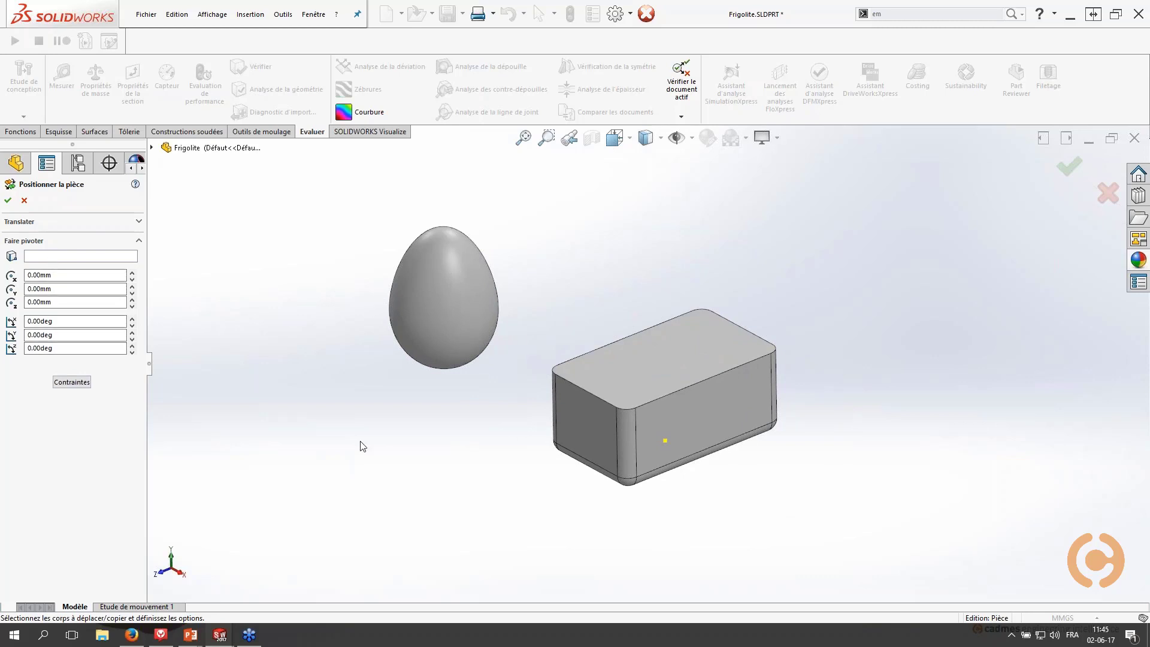
left_click(35, 222)
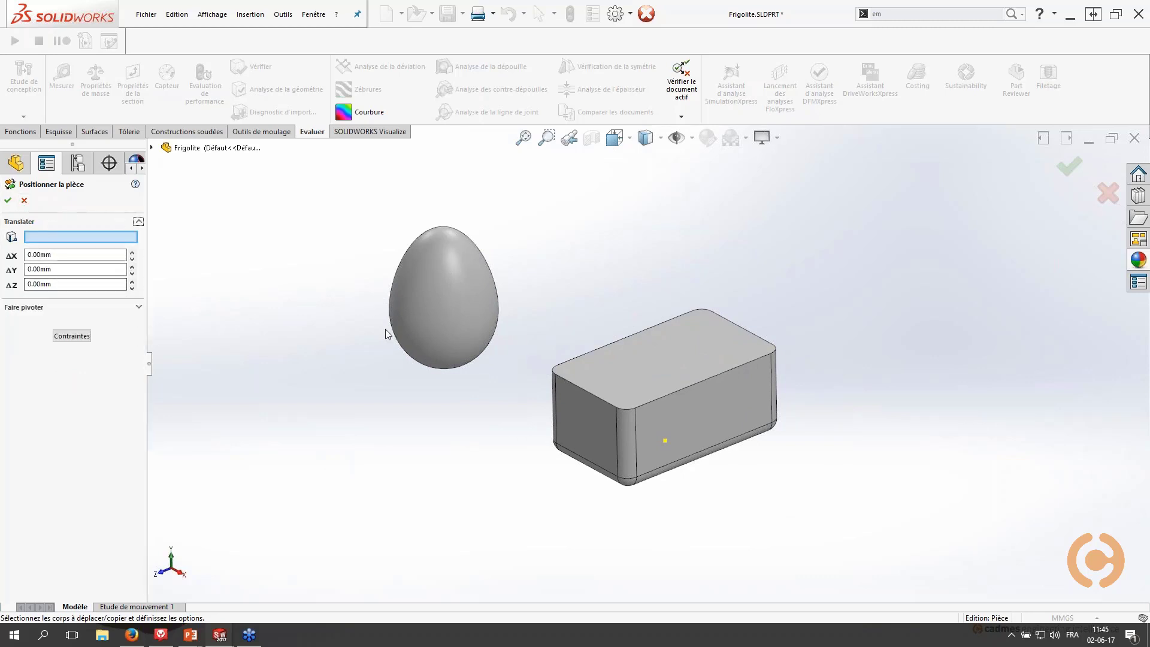
key("ctrl+1")
key("space")
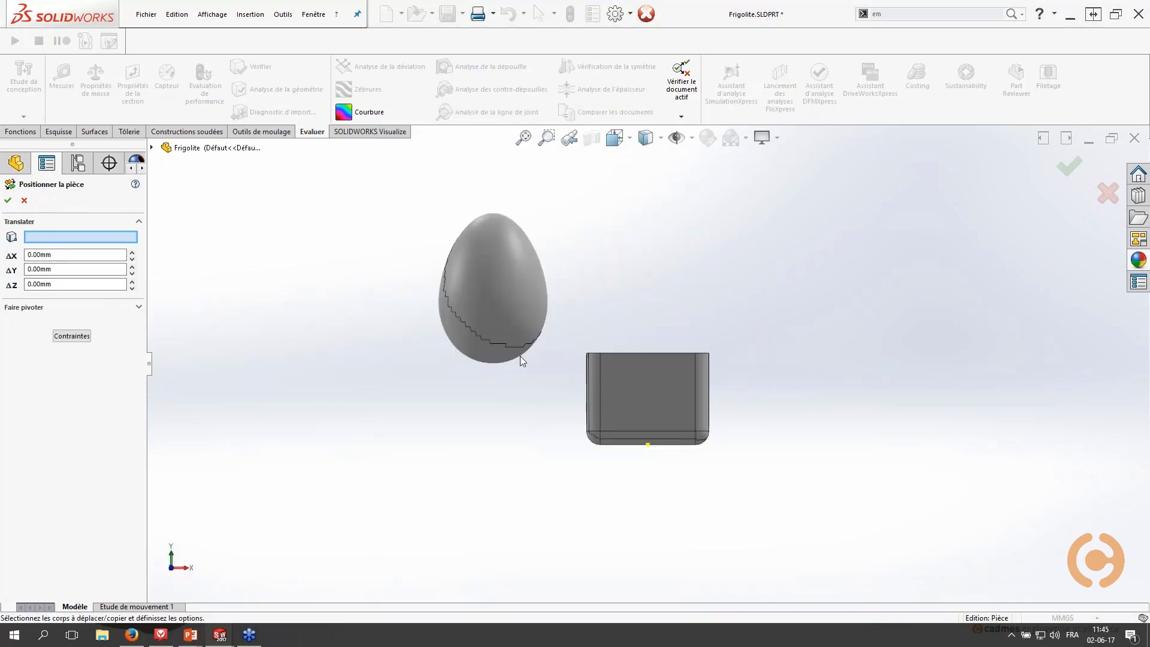
left_click(132, 252)
left_click_drag(131, 252, 133, 256)
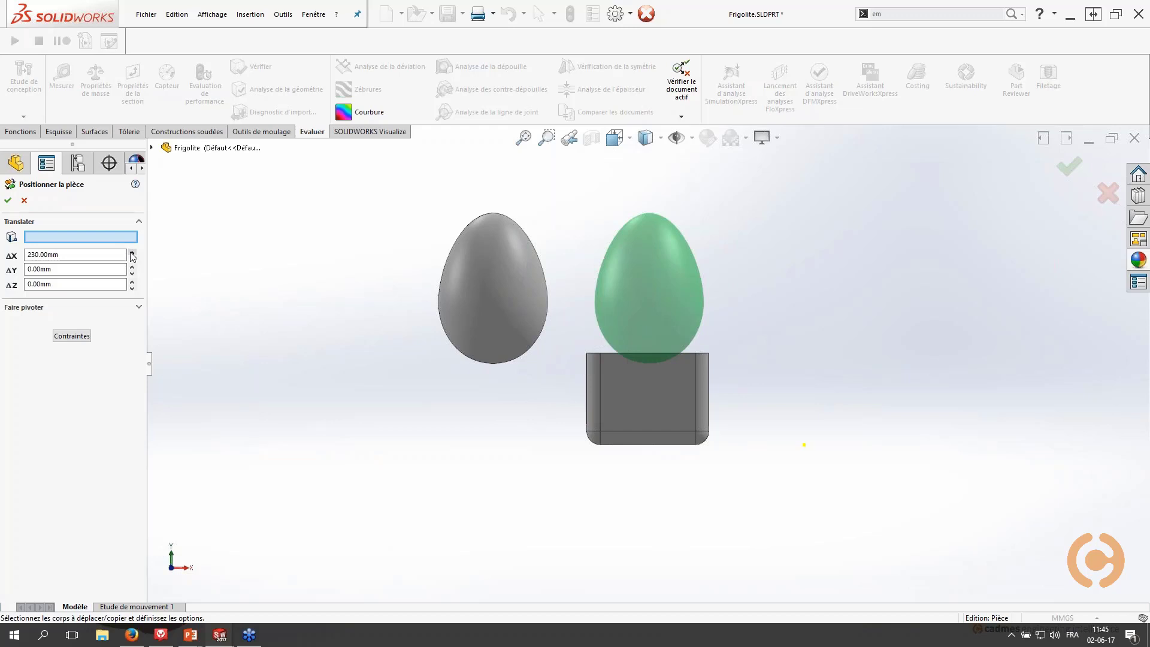
left_click(8, 200)
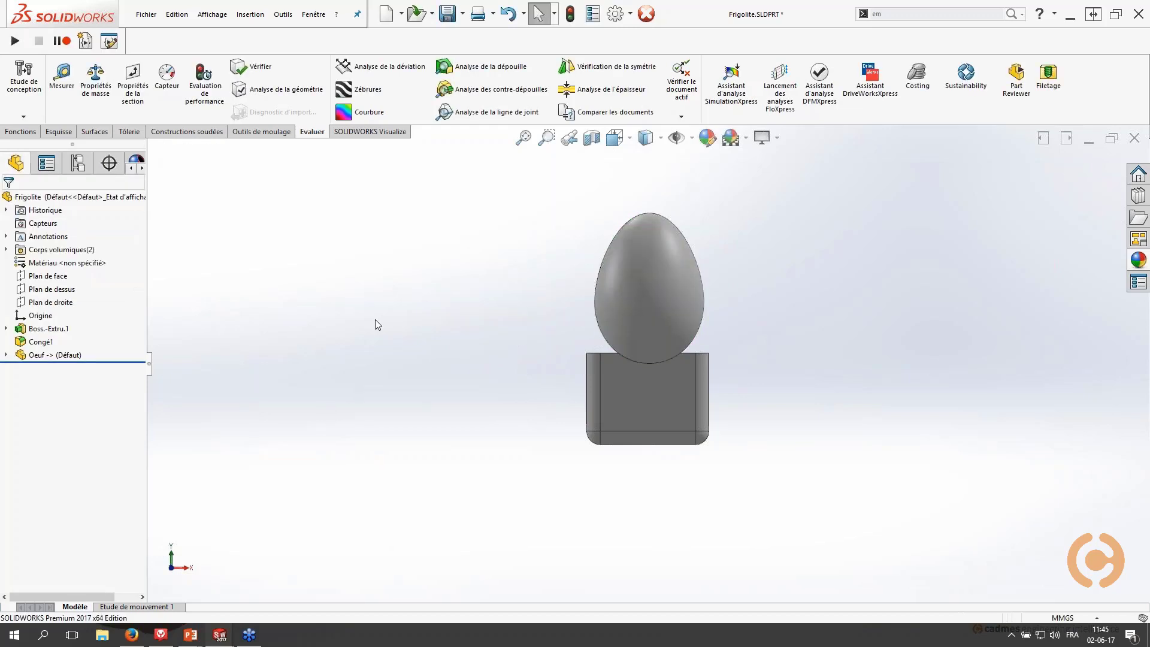
Step: Move the egg body with Déplacer/Copier about -225 mm along Z over the block and lower it along Y partly into the block
left_click(21, 131)
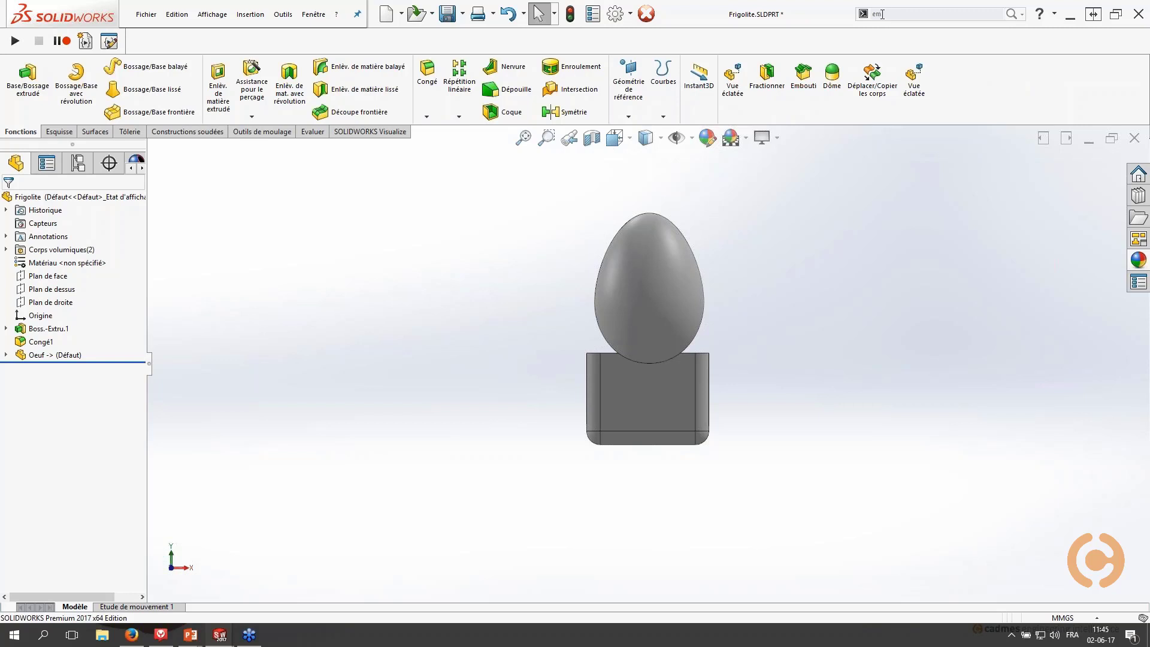
left_click(256, 18)
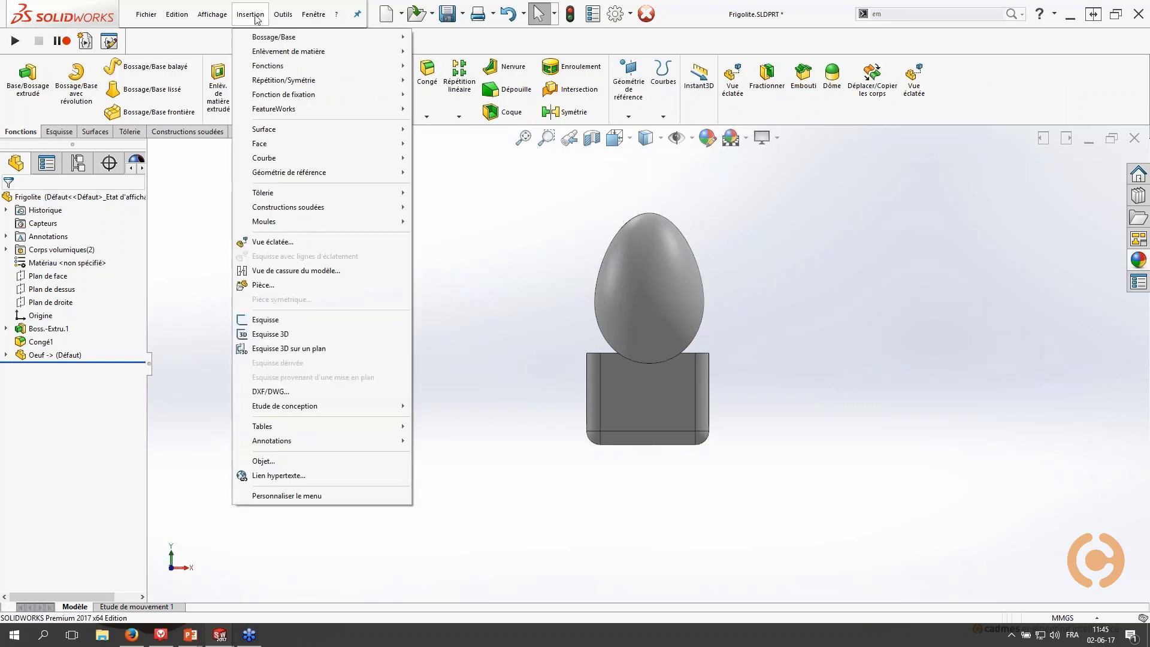
mouse_move(311, 70)
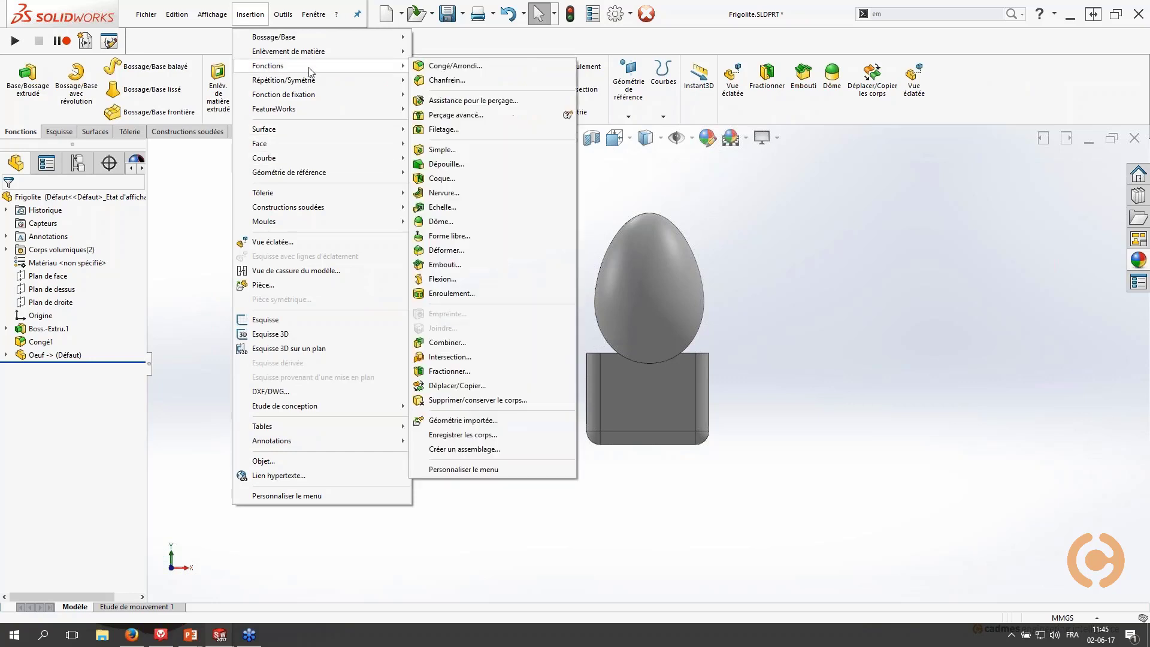
left_click(455, 387)
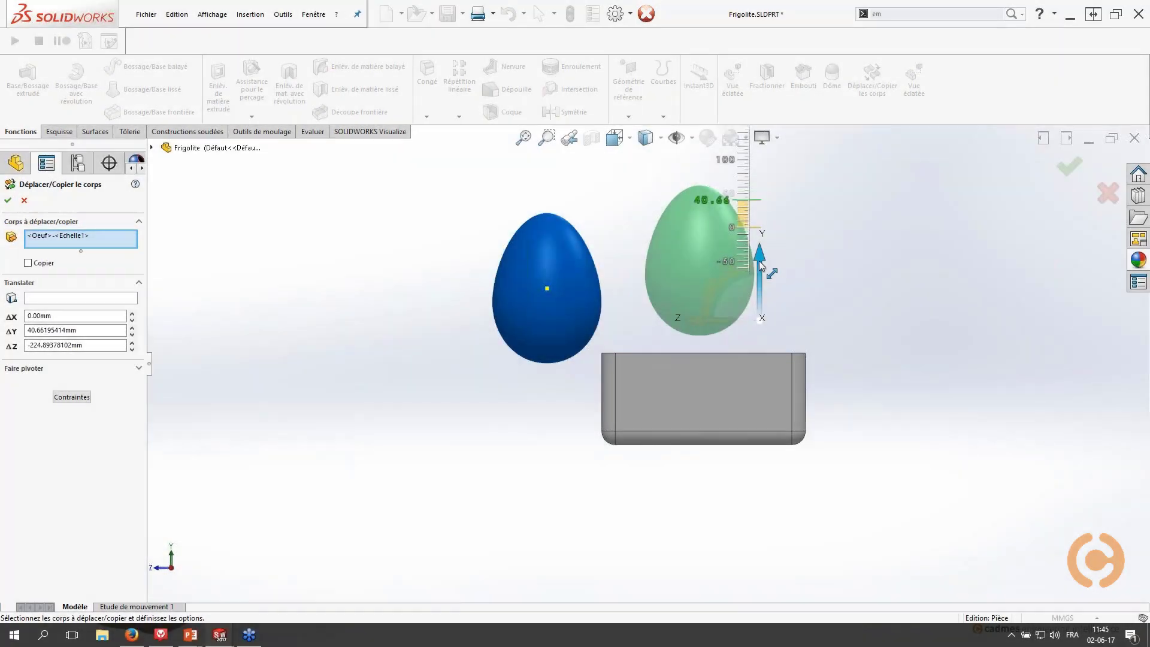
left_click_drag(760, 263, 756, 329)
left_click(8, 201)
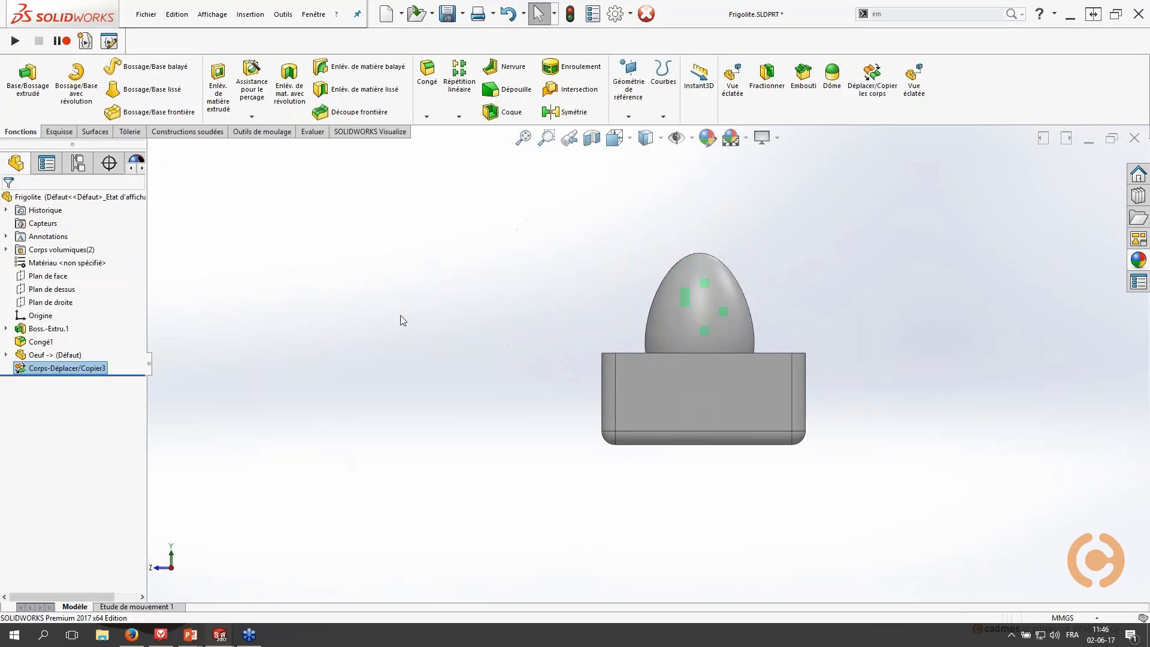
Step: Cut the egg's shape into the block with Embouti, using Enlèvement de matière and 1 mm clearance, and hide the egg body
middle_click_drag(491, 325, 580, 380)
scroll(580, 379, "down", 1)
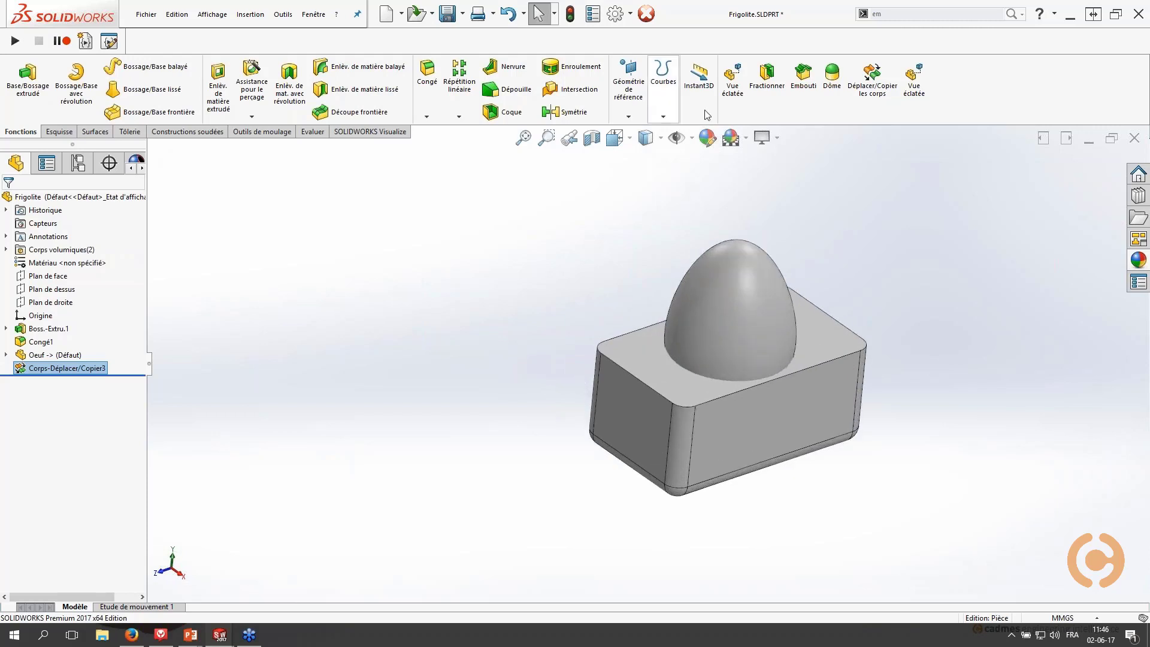
left_click(806, 83)
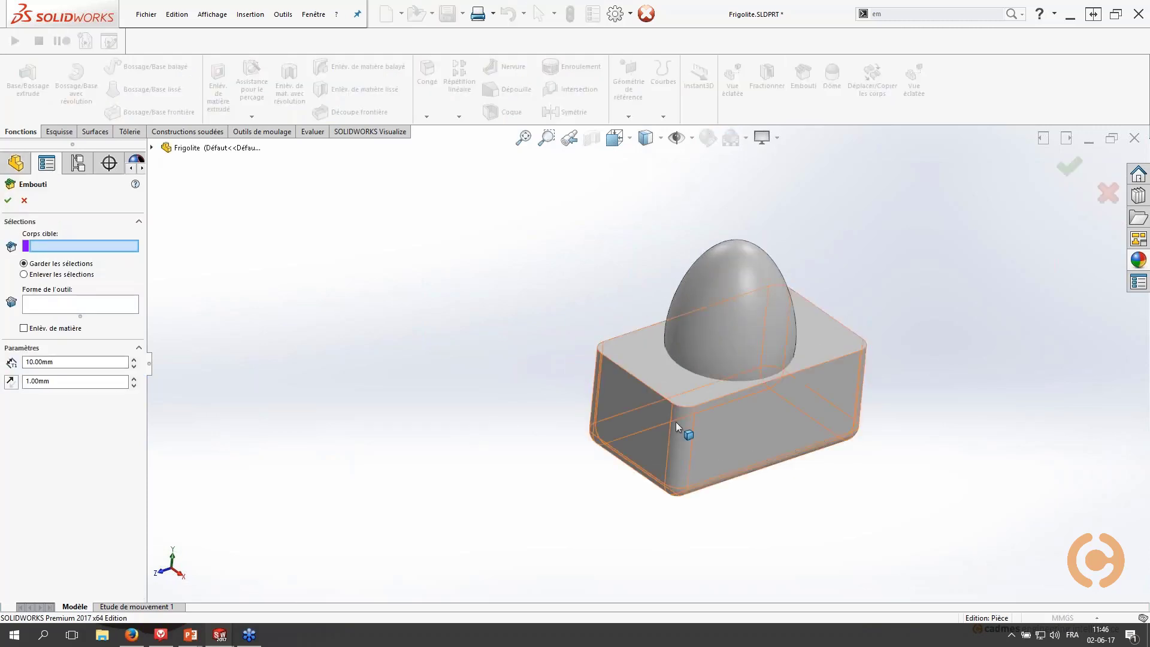
left_click(658, 387)
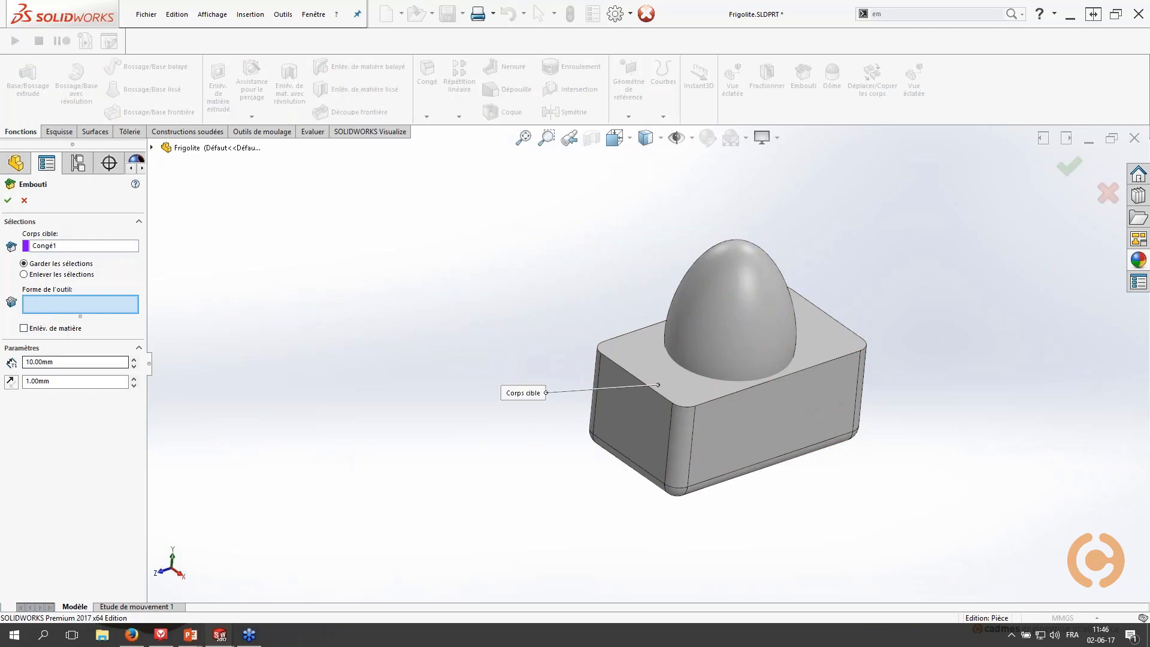
left_click(706, 345)
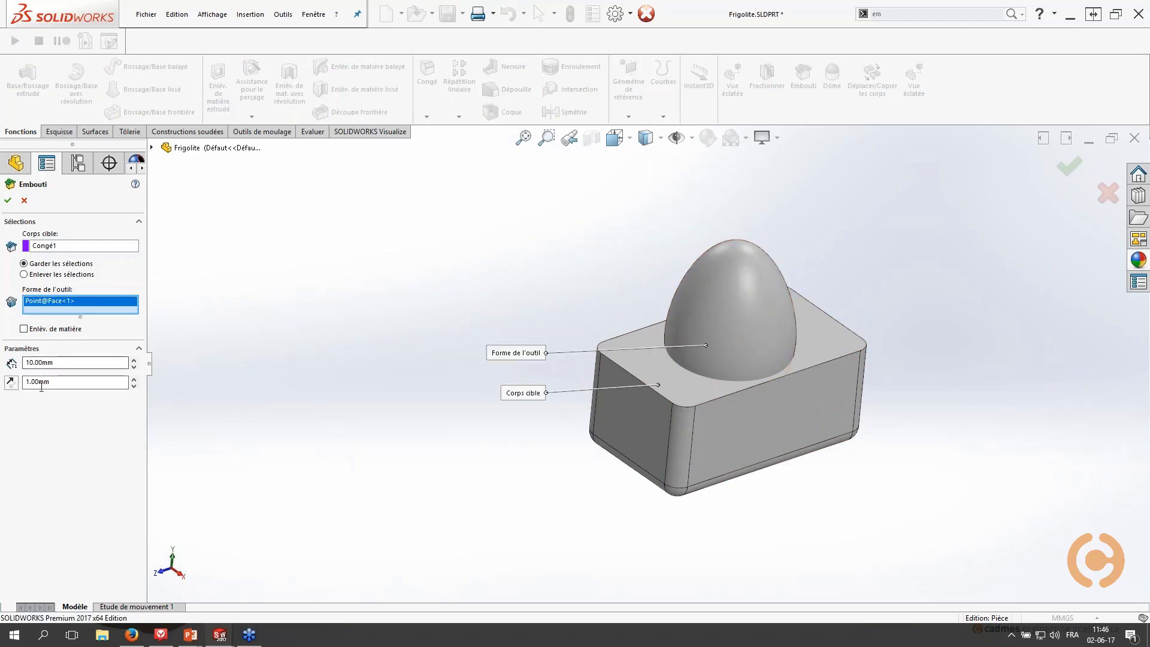
left_click(24, 329)
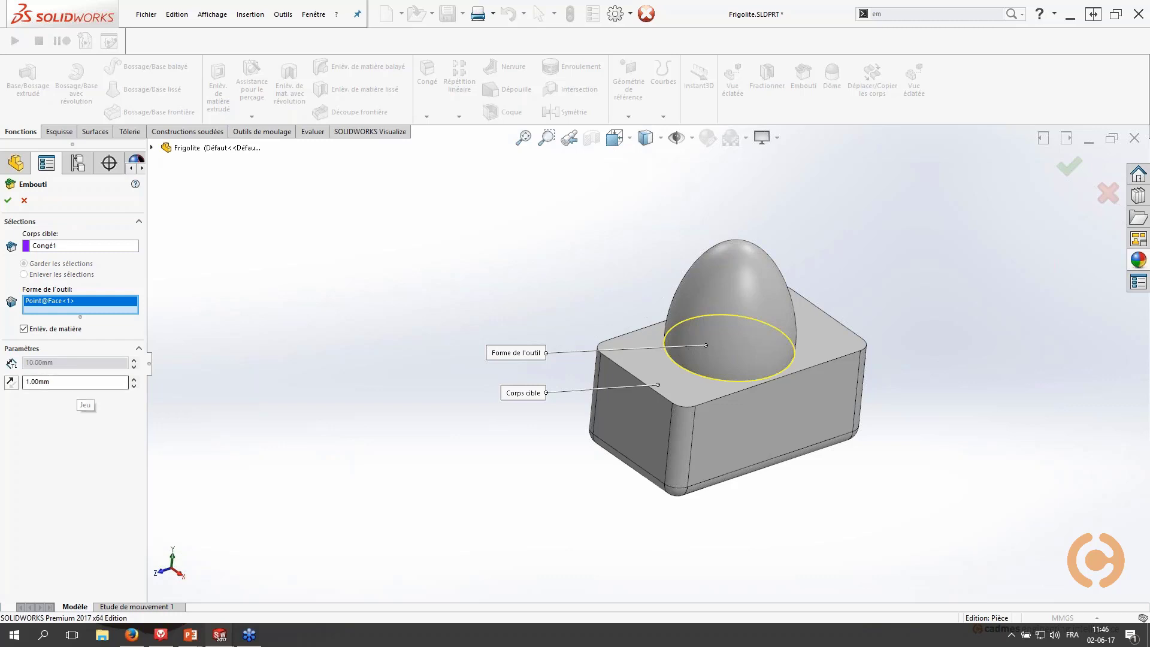
double_click(52, 381)
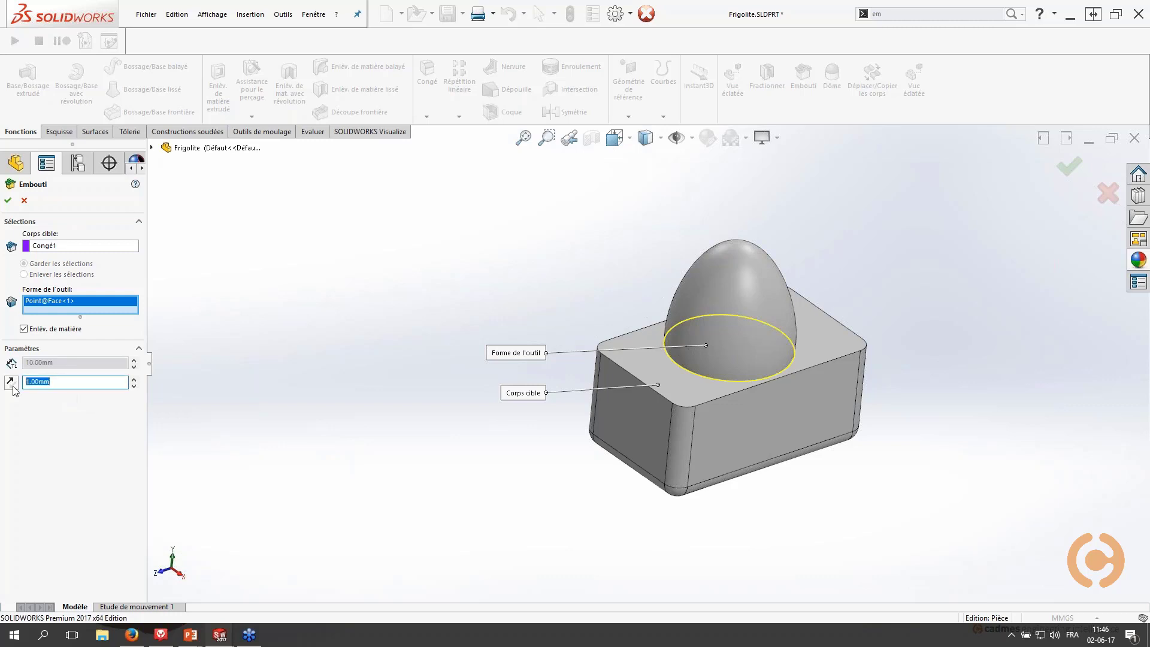
left_click(8, 202)
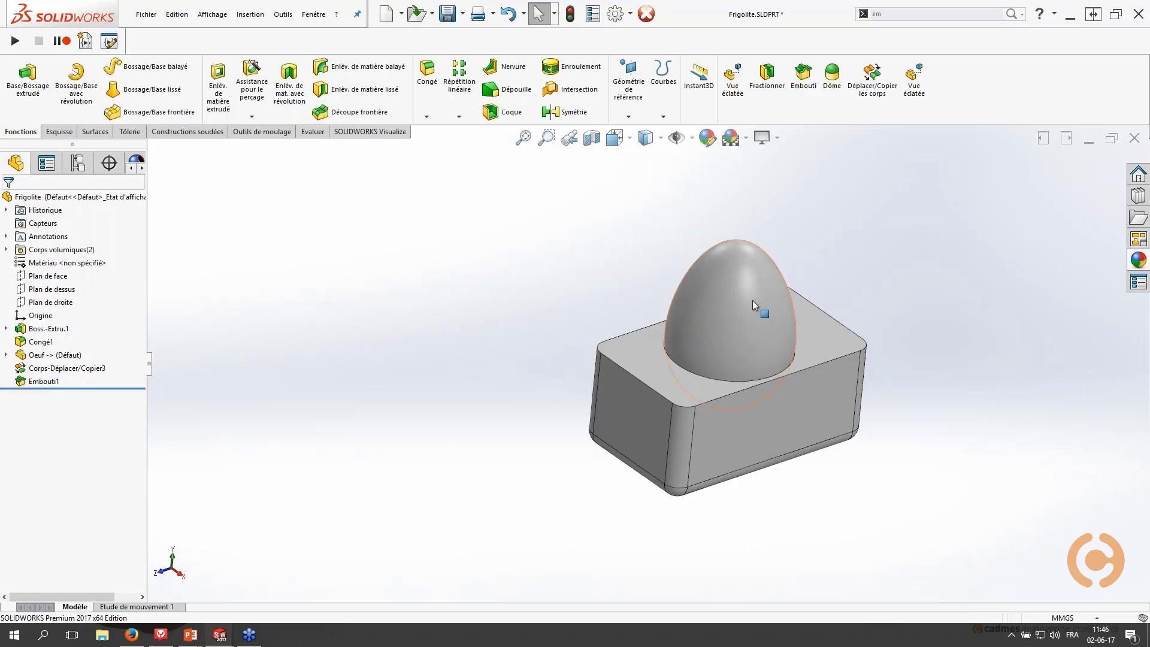
key("Tab")
middle_click_drag(547, 316, 528, 372)
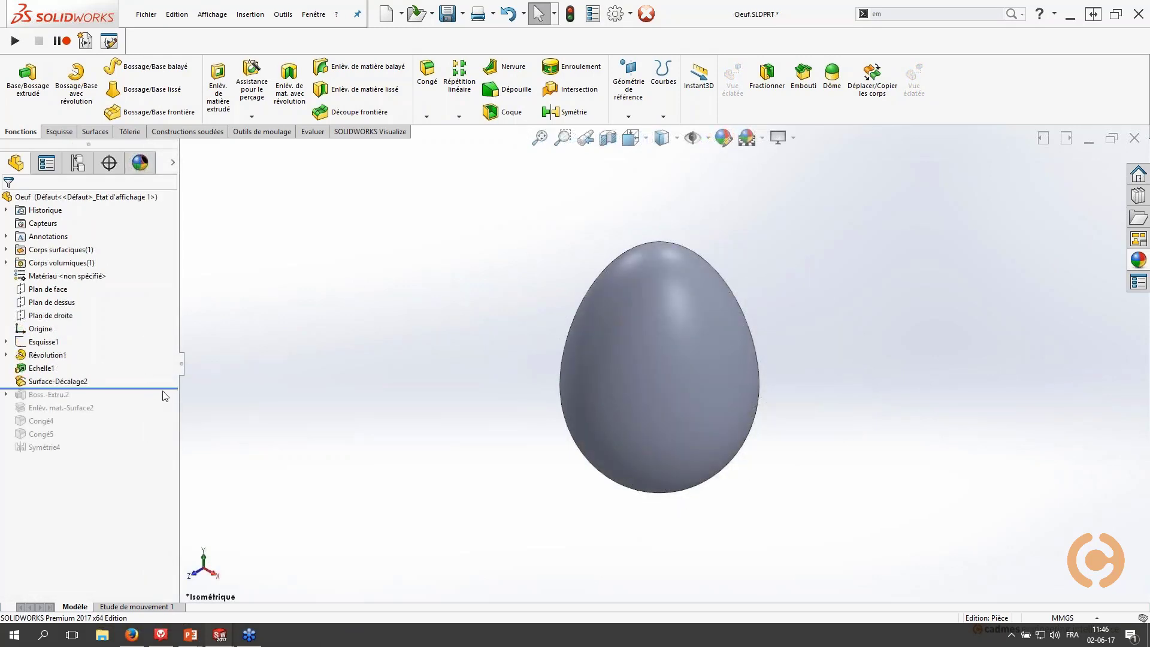
Step: Roll the Oeuf part forward past Symétrie4 to the end of its tree and update Frigolite from it
left_click_drag(163, 390, 160, 454)
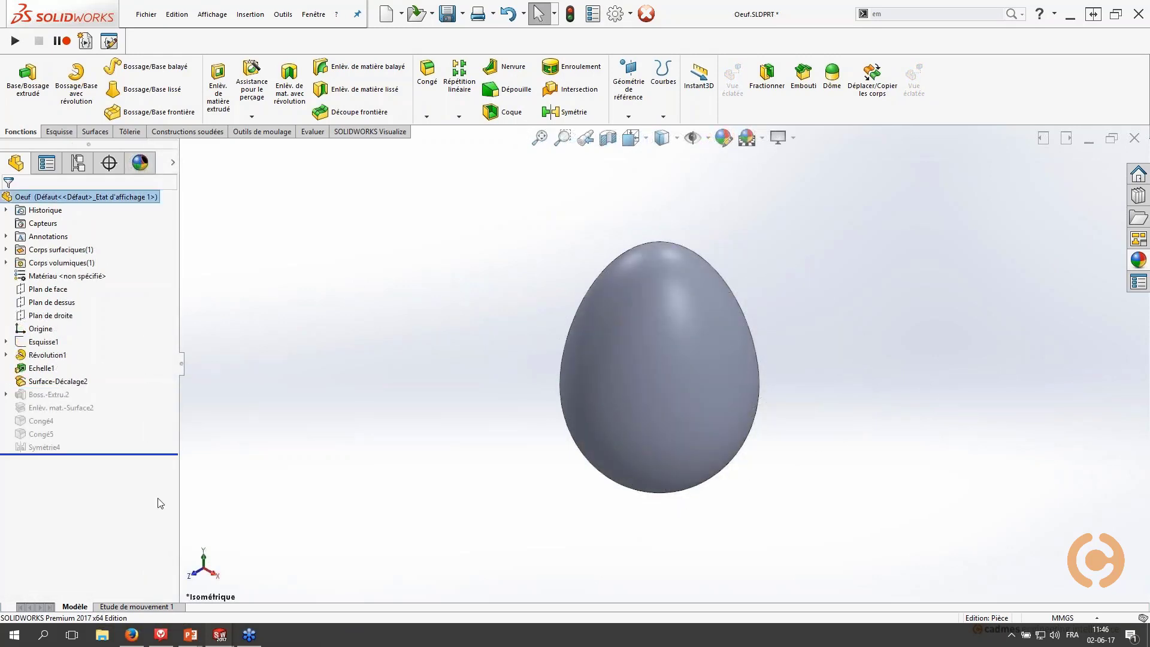
key("ctrl+Tab")
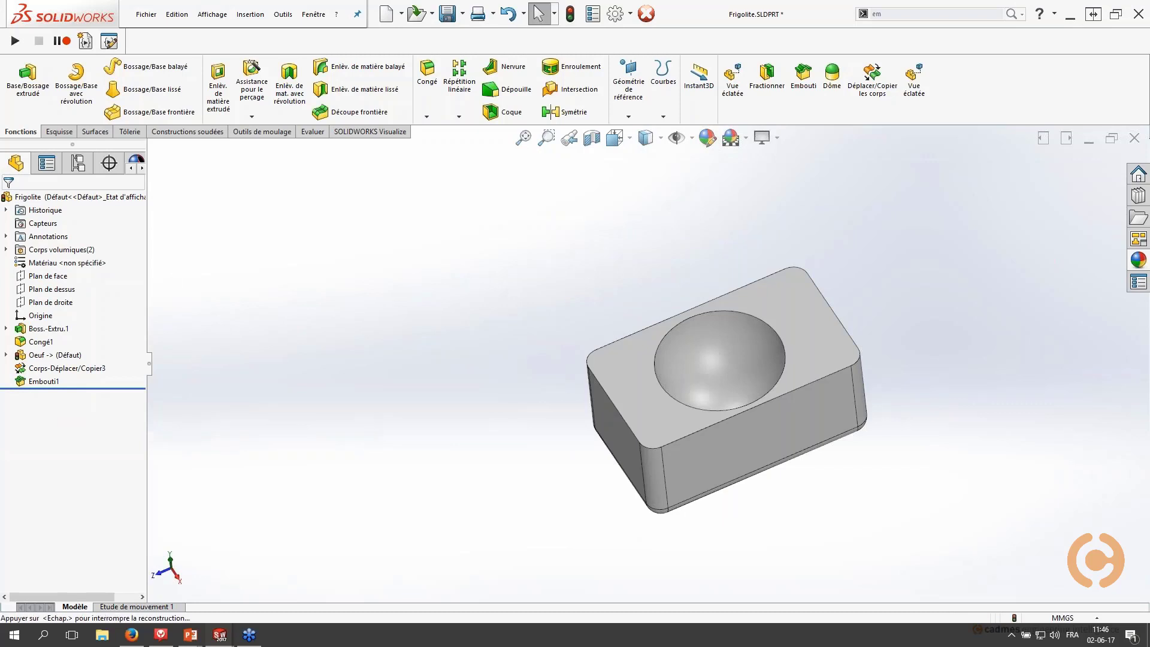
scroll(908, 387, "down", 3)
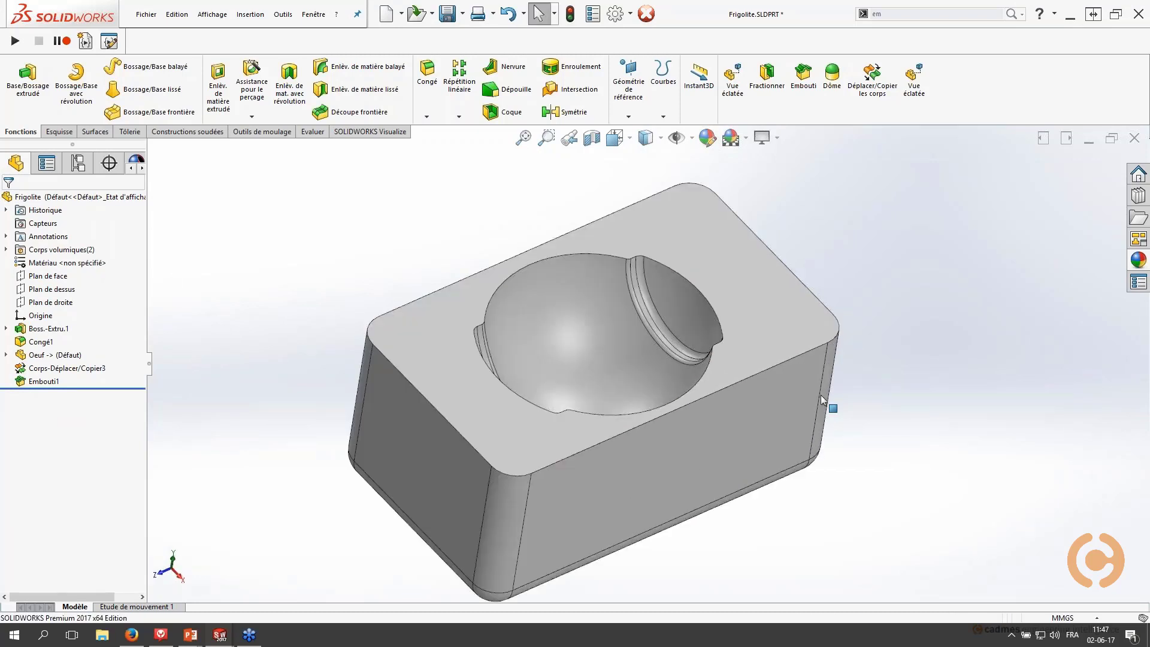